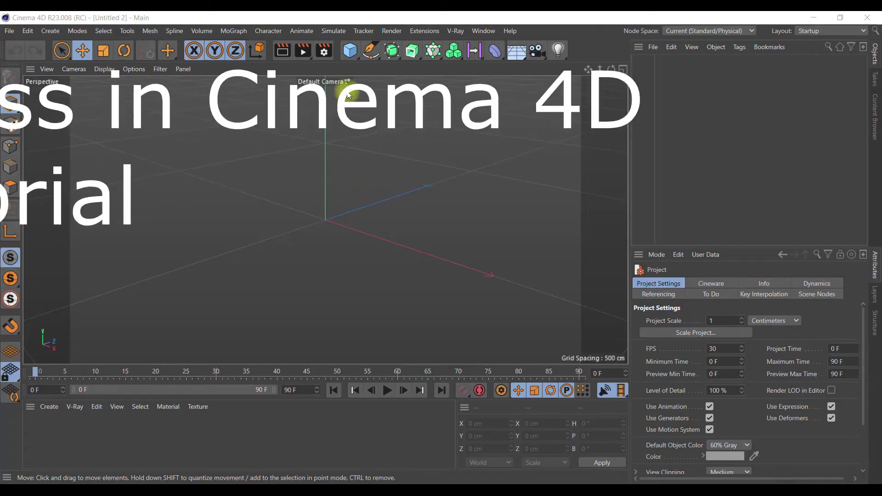
Add a sphere and display it with Gouraud Shading (Lines)
click(580, 88)
click(105, 69)
click(111, 99)
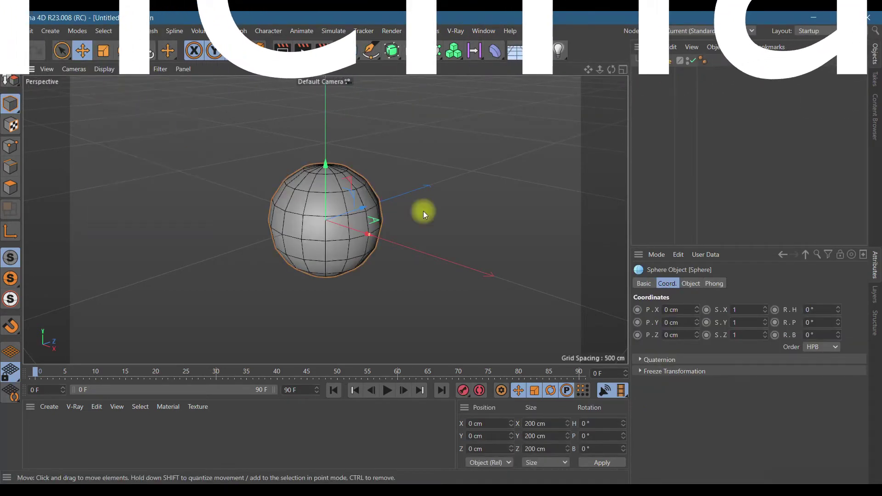
Set the sphere's type to Hexahedron with 20 segments
click(689, 284)
click(717, 338)
click(717, 374)
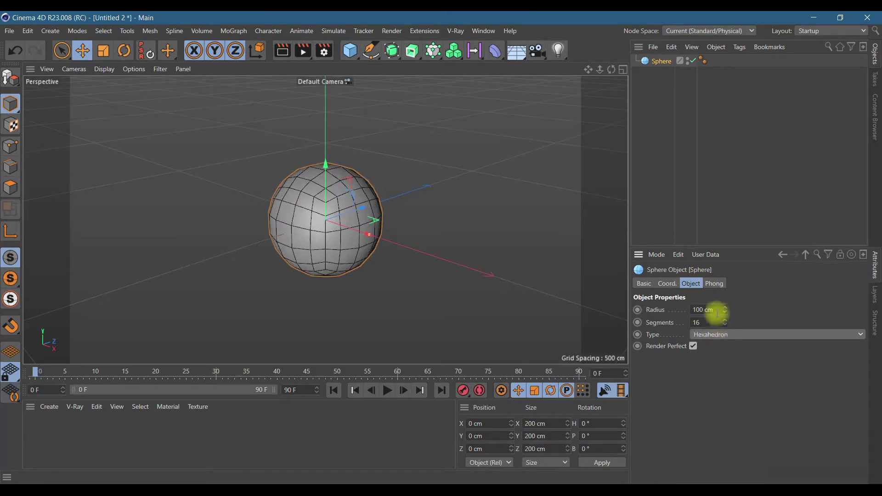
double_click(704, 323)
key(BackSpace)
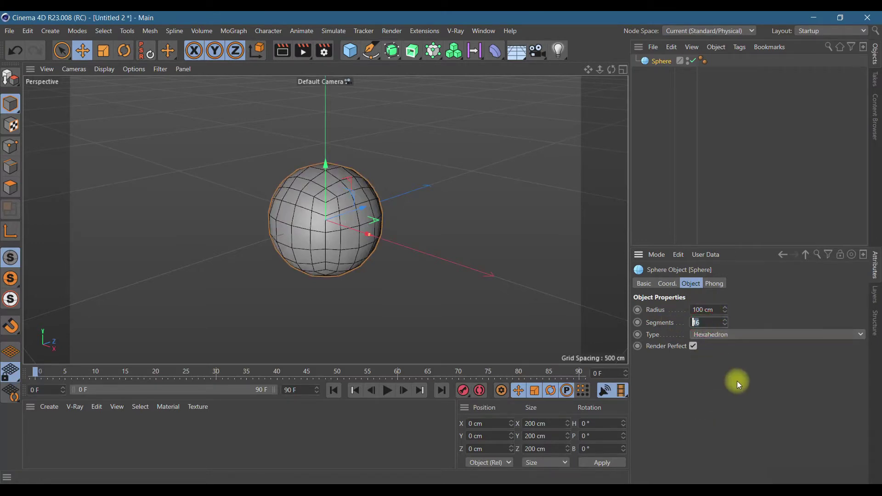
text(20)
key(Return)
click(350, 50)
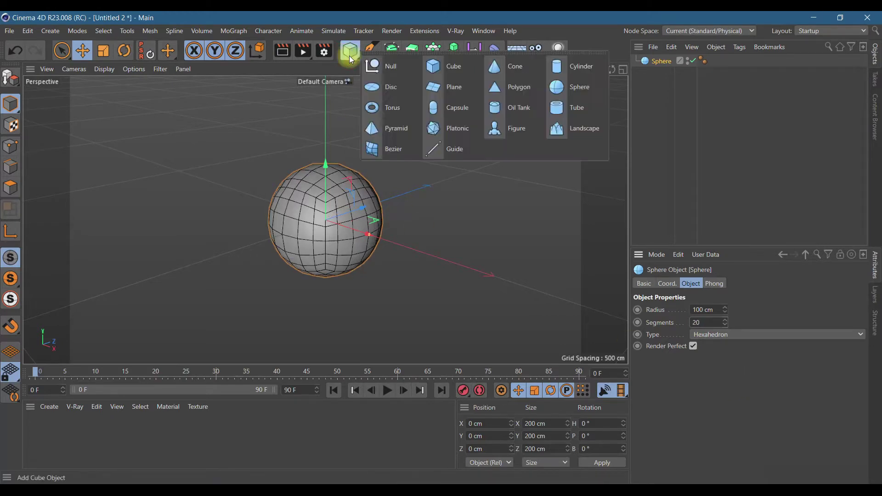
Add a 400 cm plane with 10 width segments, half-burying the sphere
click(450, 89)
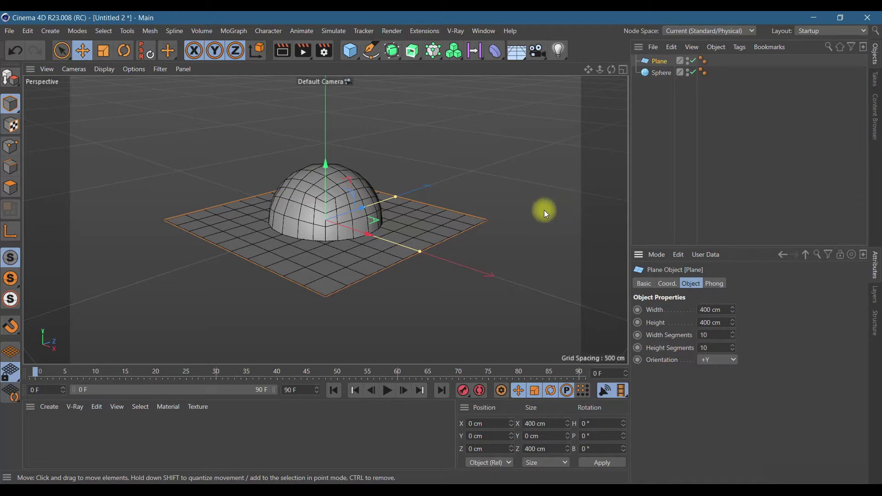
click(708, 335)
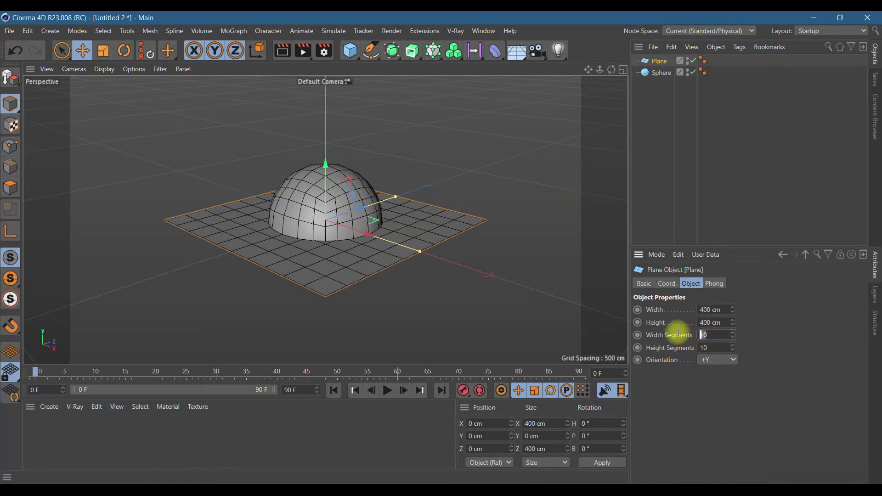
click(793, 331)
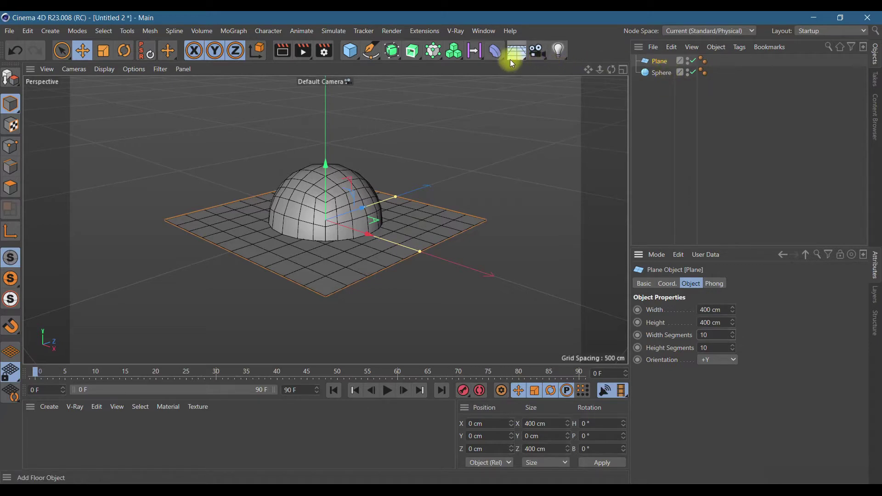
click(525, 60)
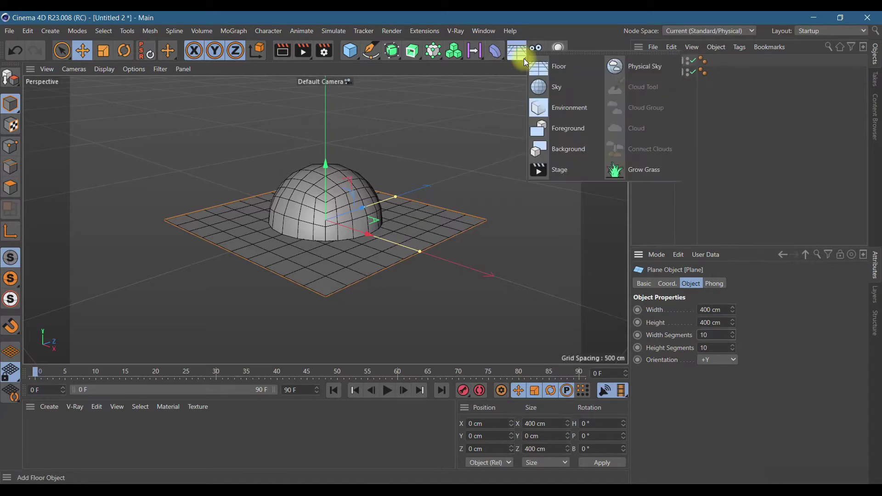
Grow grass on the plane and copy the grass tag onto the sphere
click(622, 169)
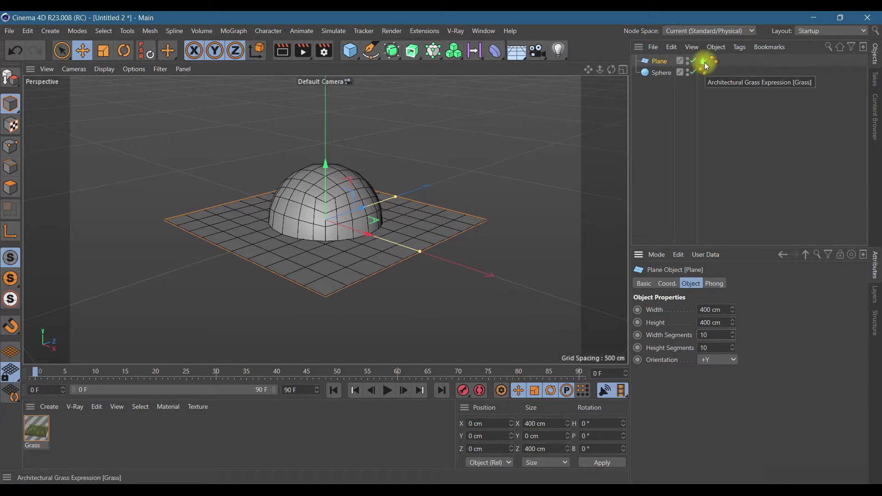
ctrl+drag(707, 66, 667, 77)
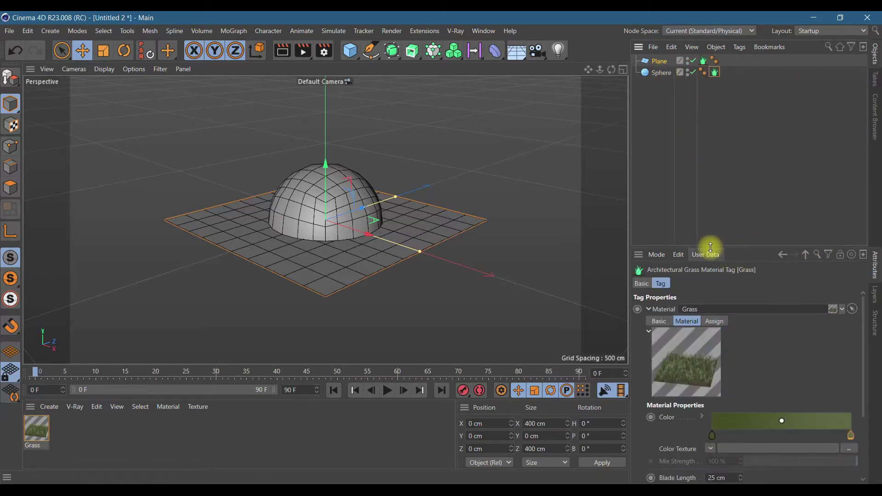
Shift the grass gradient's left colour knot toward a green hue with adjusted brightness
drag(707, 248, 707, 205)
click(712, 412)
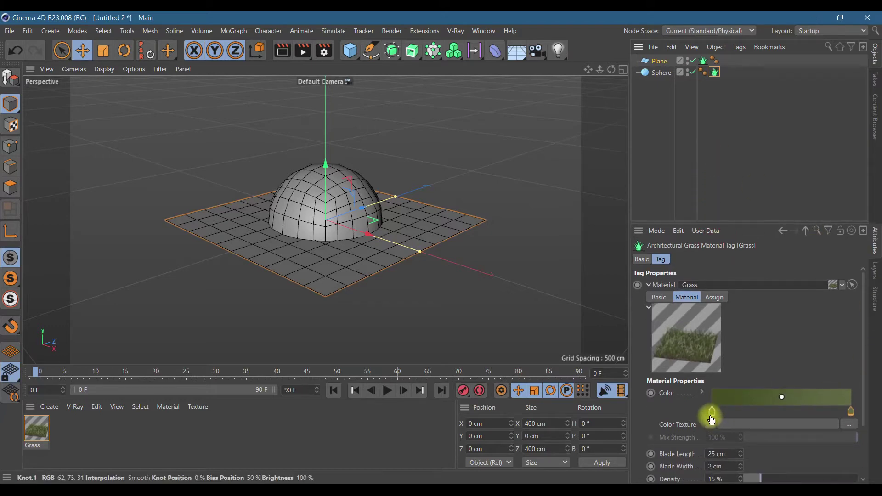
double_click(711, 416)
click(696, 425)
click(699, 450)
click(694, 468)
Set the right gradient knot to H 134°, S 80%, V 73% and render a preview
click(852, 412)
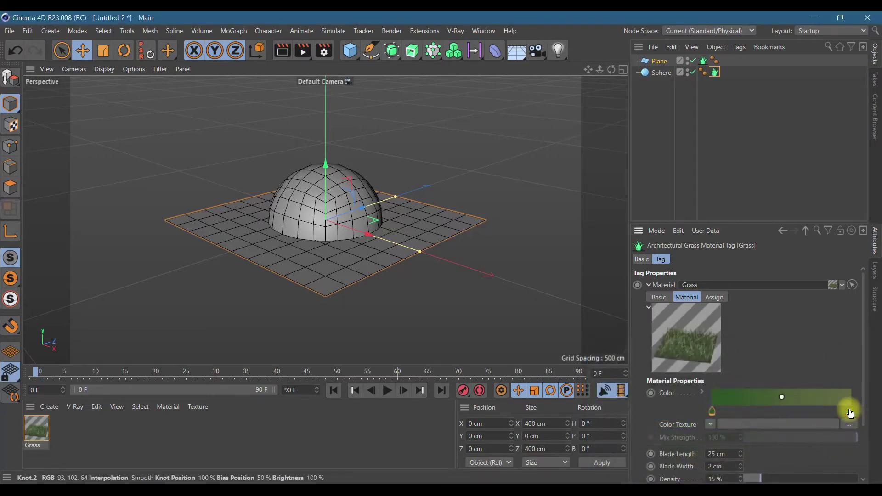
double_click(852, 412)
click(757, 420)
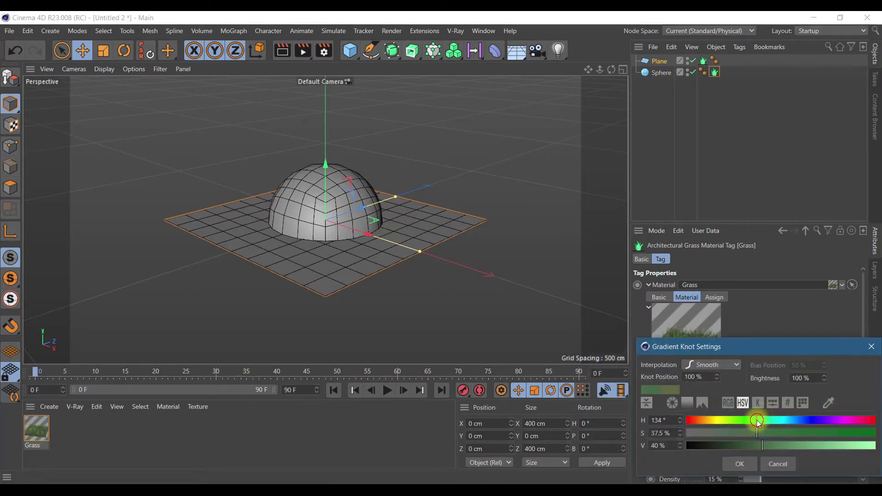
click(837, 430)
click(825, 446)
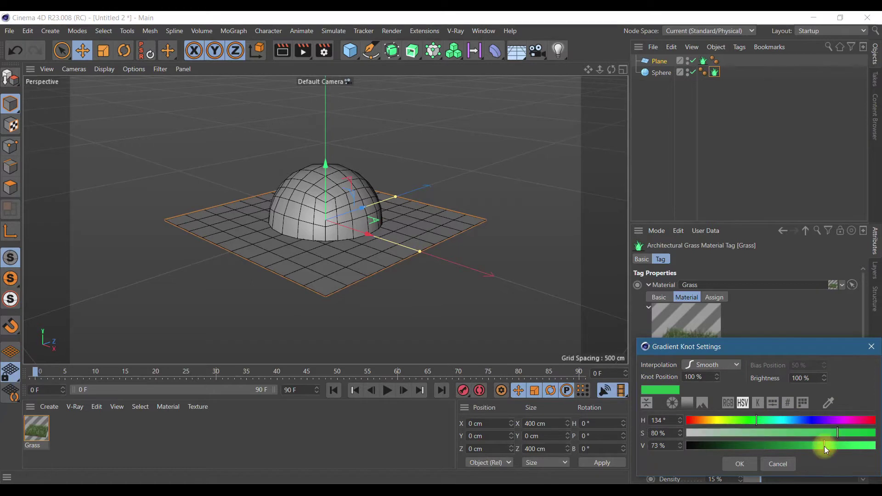
click(755, 464)
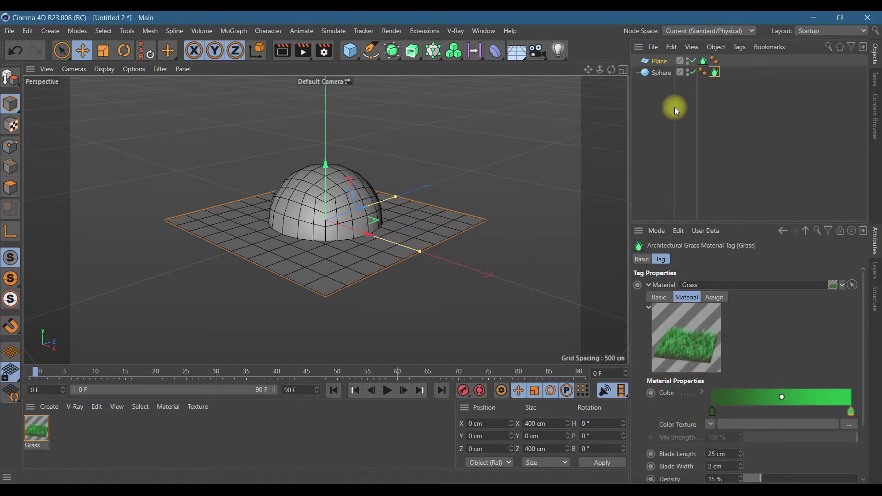
click(282, 51)
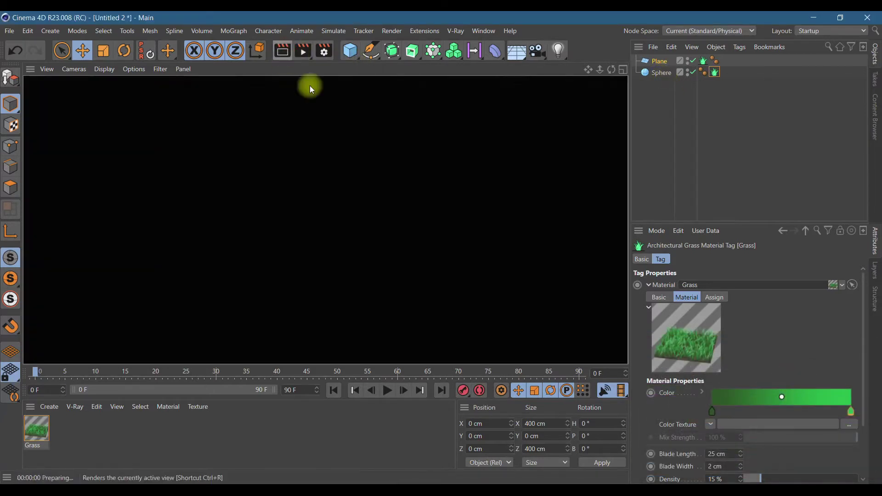
Set the grass density to 81% and render the view
drag(863, 335, 864, 391)
click(720, 410)
text(81)
key(Return)
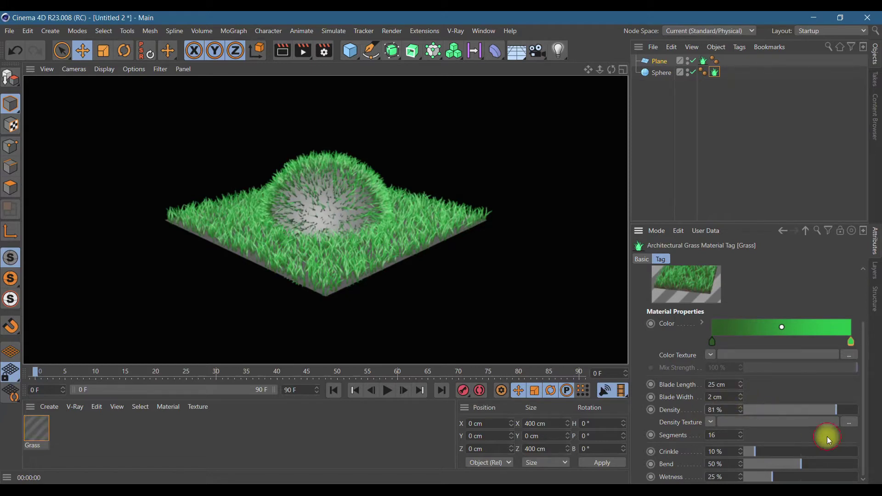
click(282, 50)
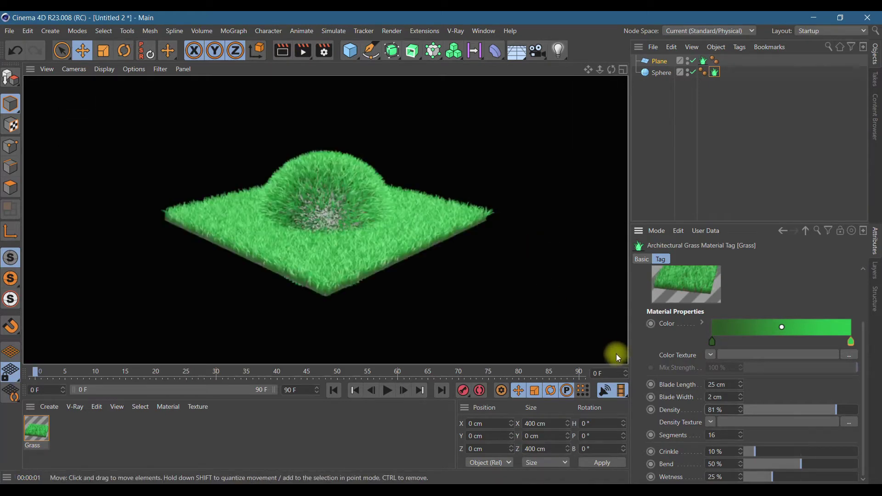
Raise the grass crinkle to 42% and render the crinklier grass
click(754, 452)
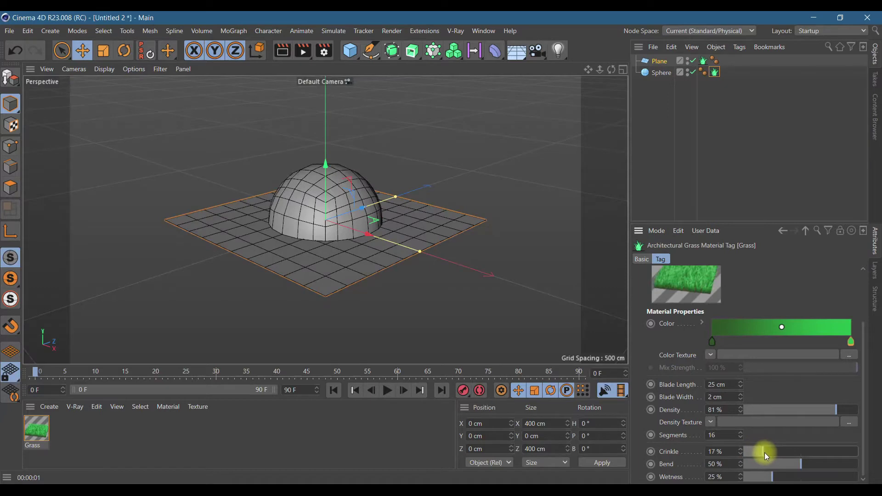
drag(769, 453, 769, 453)
click(283, 51)
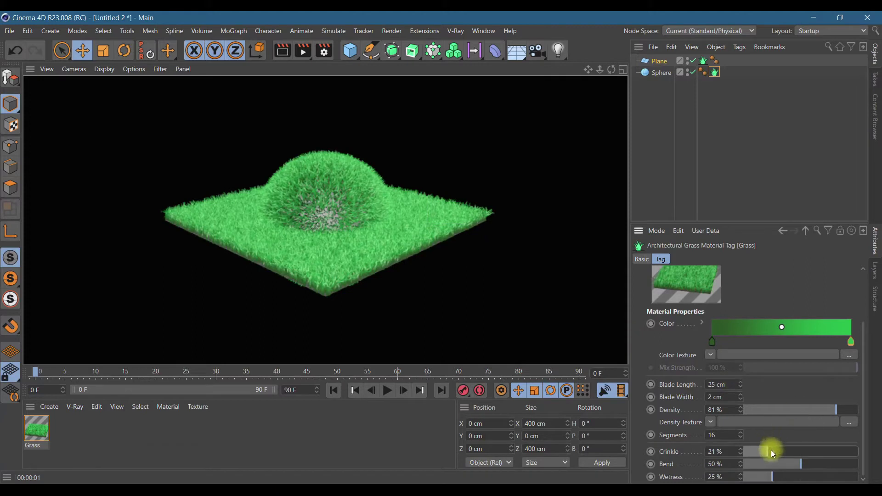
drag(772, 451, 784, 451)
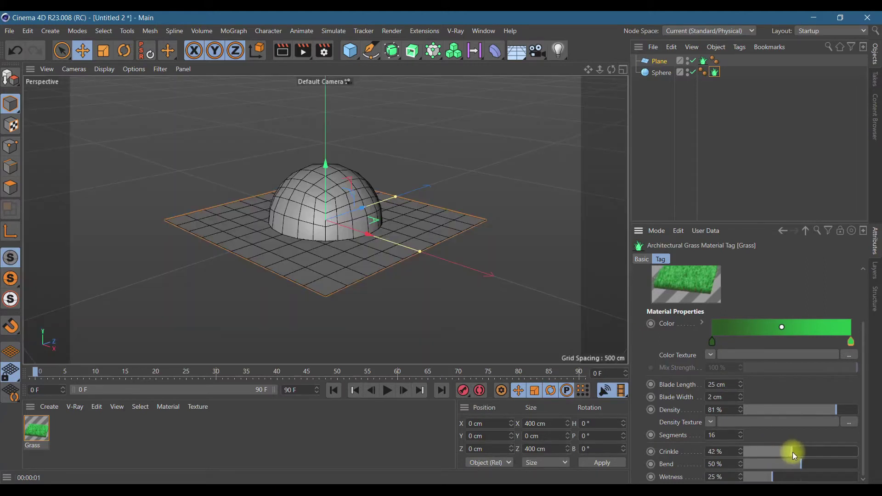
click(282, 50)
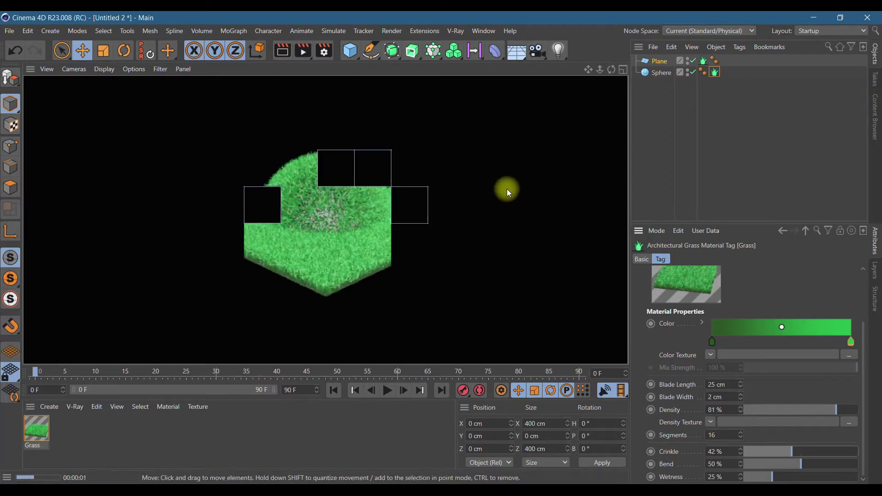
click(561, 51)
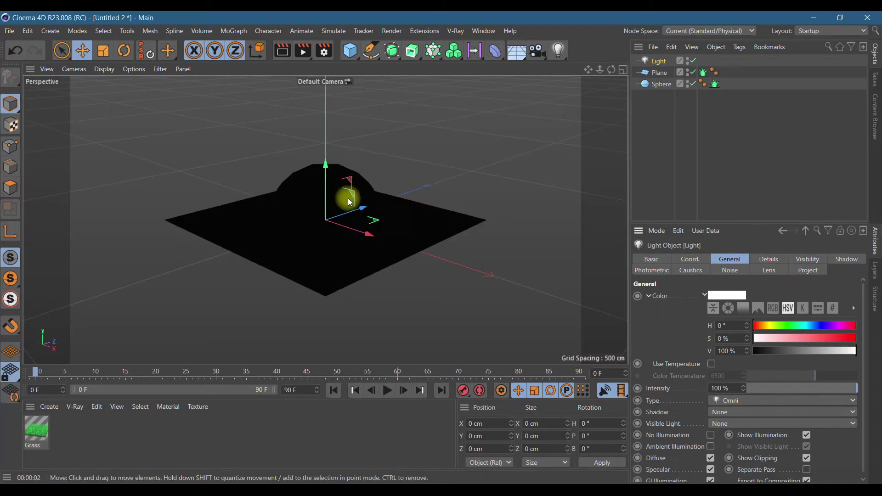
Raise the light to the upper right of the mound and give it soft shadows
drag(327, 163, 363, 190)
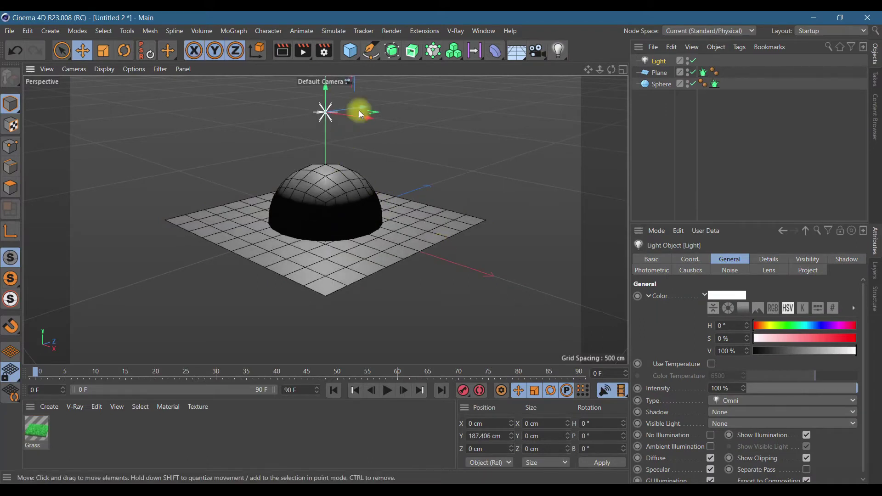
drag(588, 70, 428, 306)
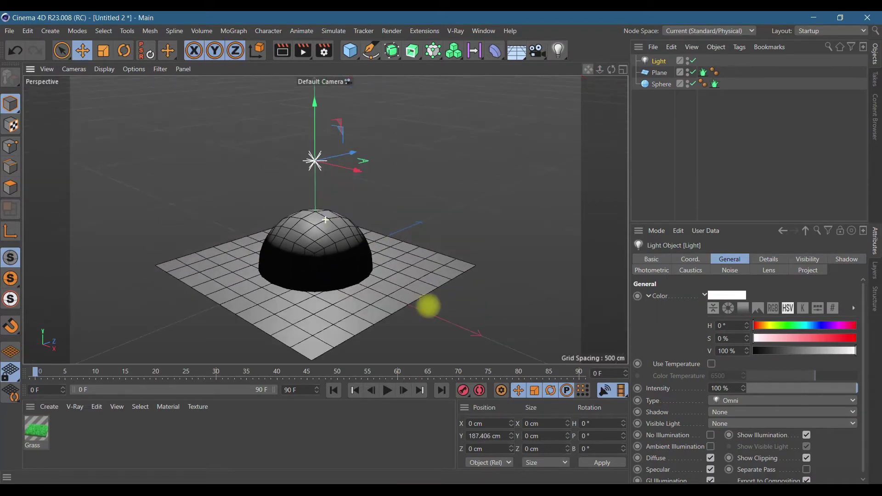
drag(340, 138, 532, 135)
click(745, 412)
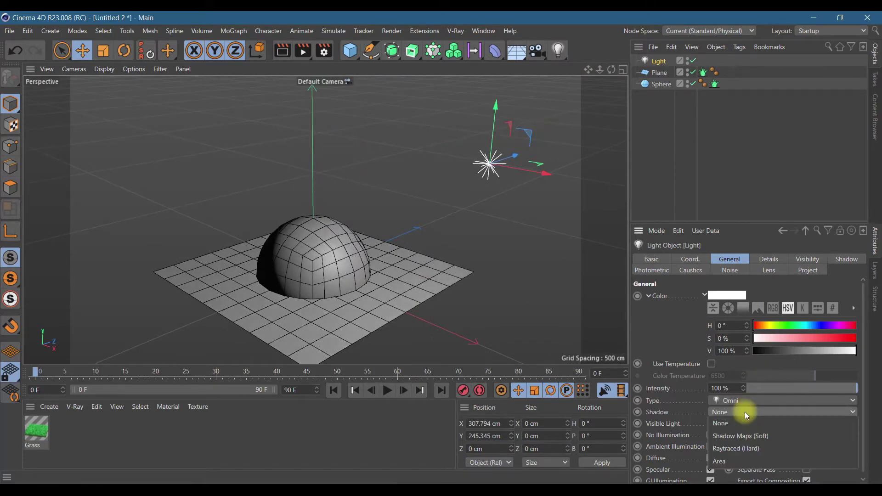
click(738, 432)
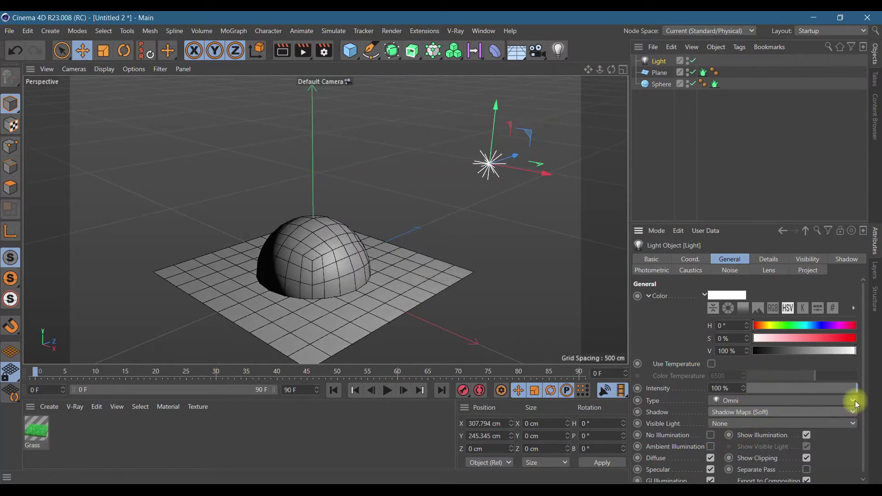
Tint the light pale yellow (17% saturation) and render a preview
click(773, 326)
click(771, 339)
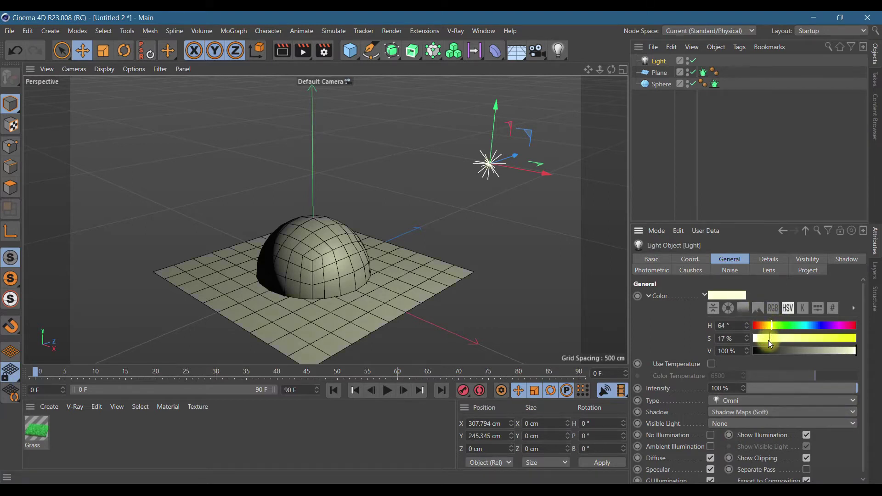
click(289, 51)
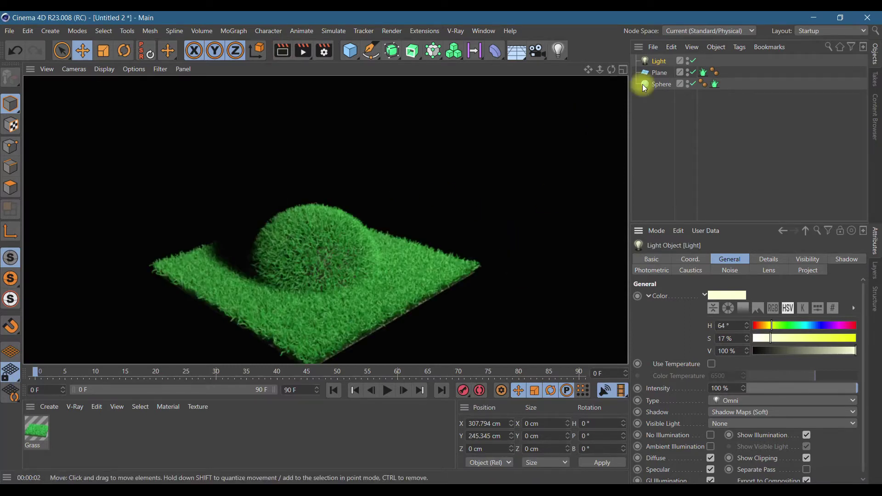
Duplicate the light to the upper left and render with both lights
click(662, 61)
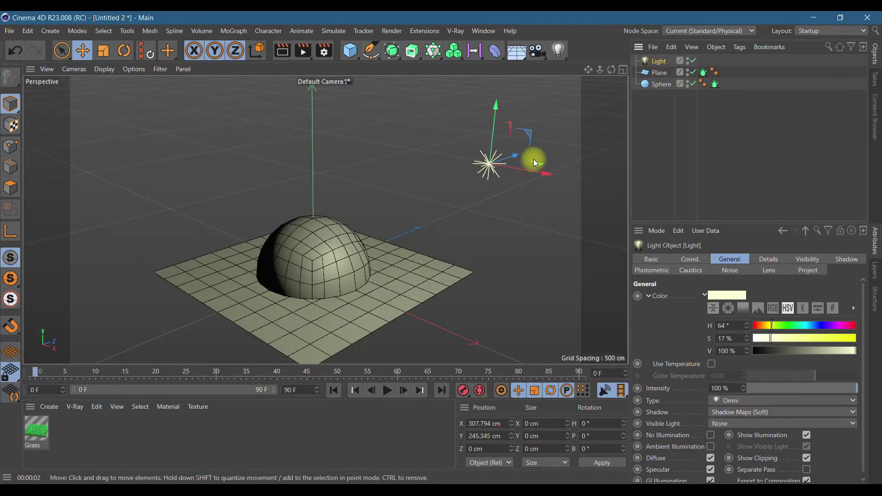
ctrl+drag(529, 134, 82, 144)
click(282, 50)
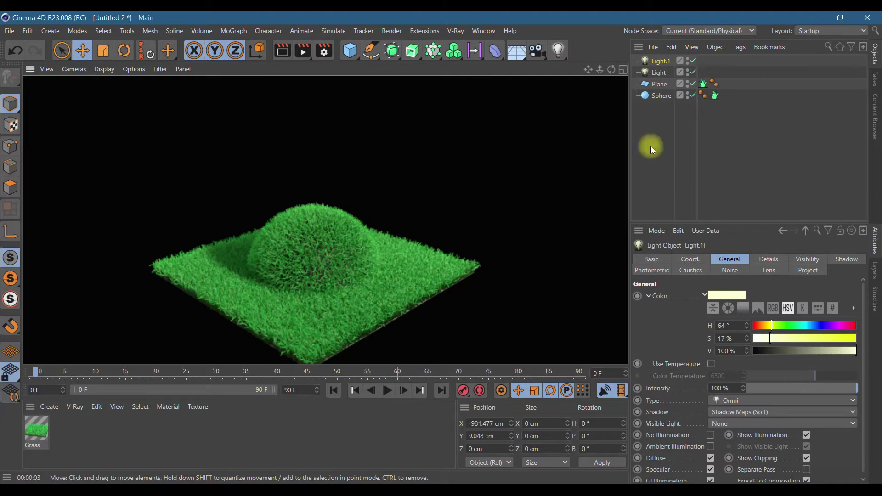
click(875, 117)
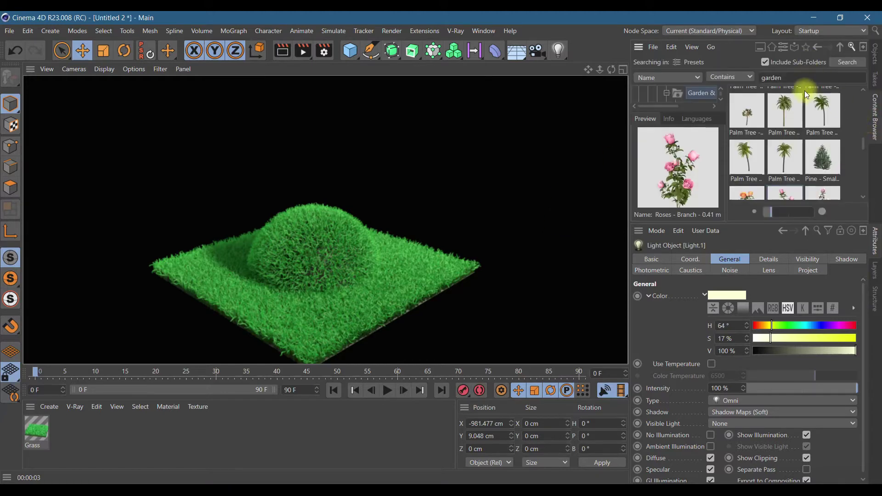
Search the Content Browser for 'garden' and load the Roses - Red bush from the Garden folder
drag(790, 78, 723, 79)
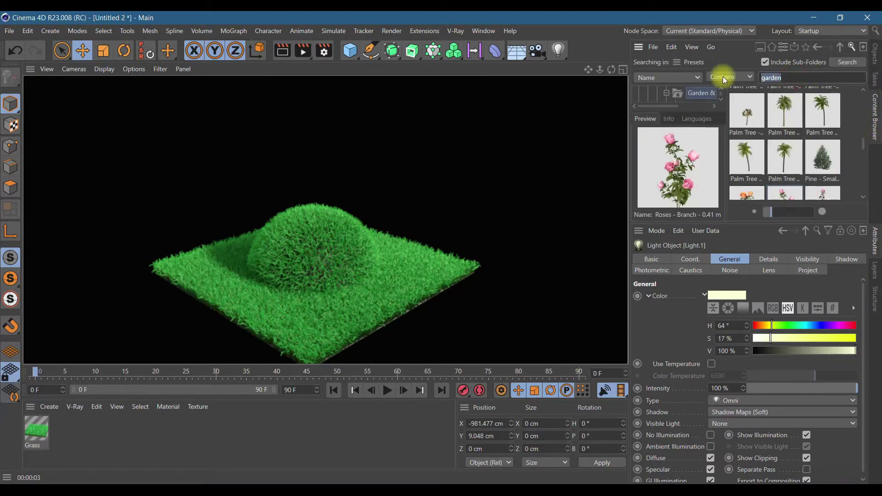
key(Return)
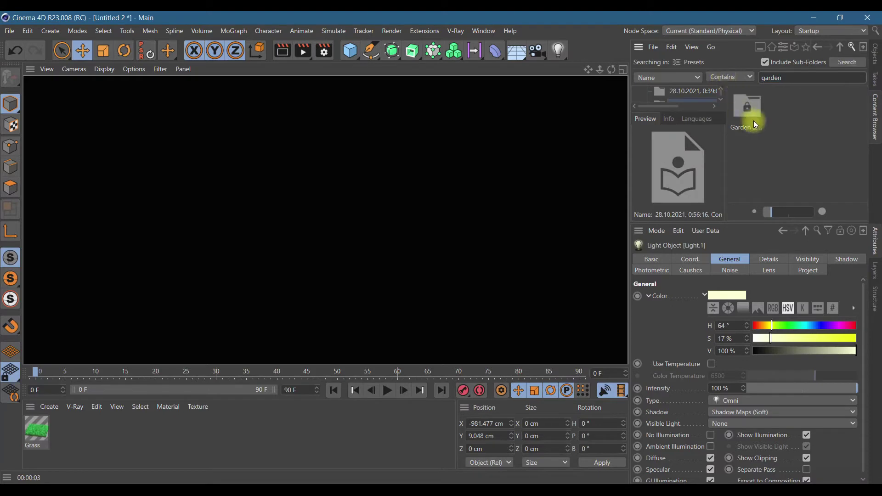
double_click(751, 112)
scroll(810, 142, down, 2)
scroll(811, 141, down, 2)
scroll(811, 141, down, 2)
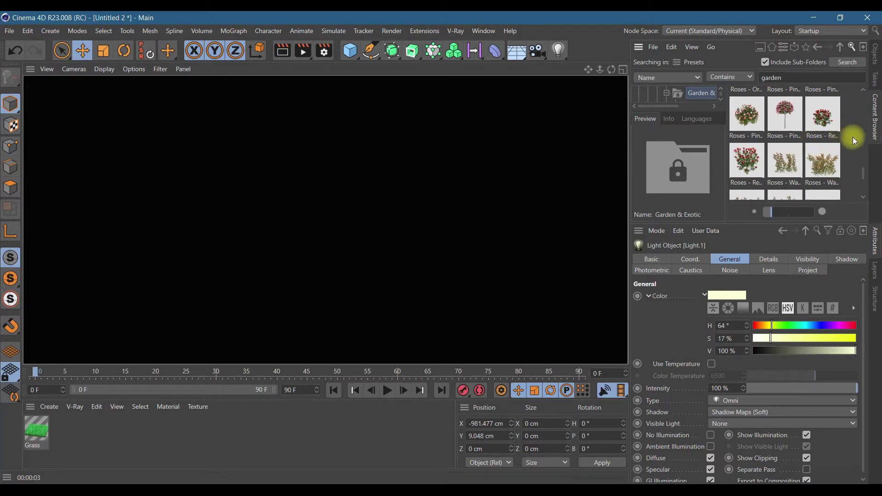
scroll(853, 137, down, 2)
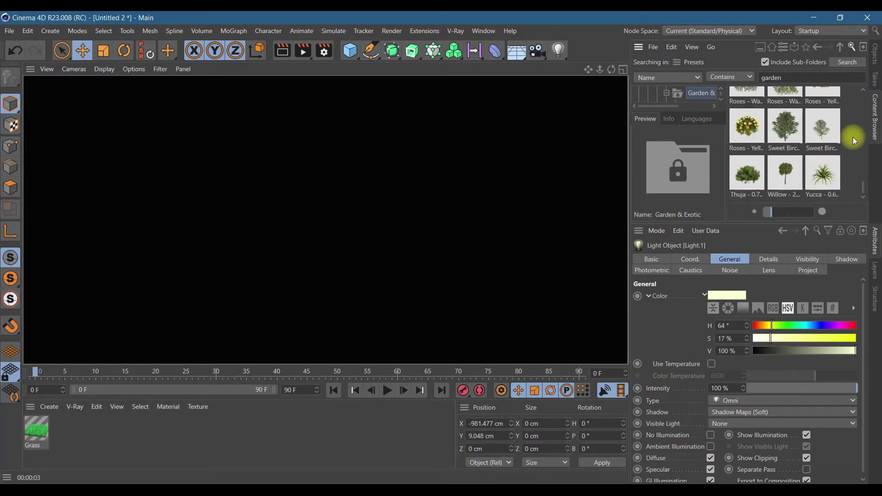
scroll(853, 137, up, 2)
double_click(823, 134)
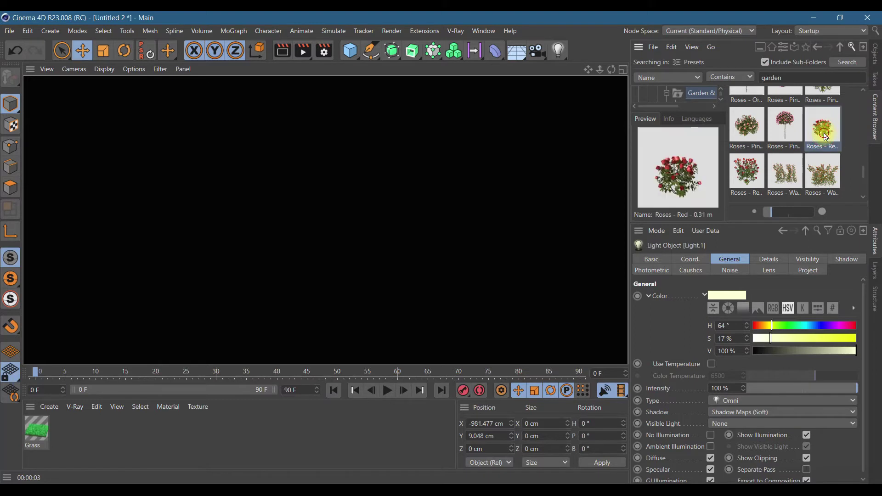
Move the rose bush up onto the top of the mound and render to check
click(875, 55)
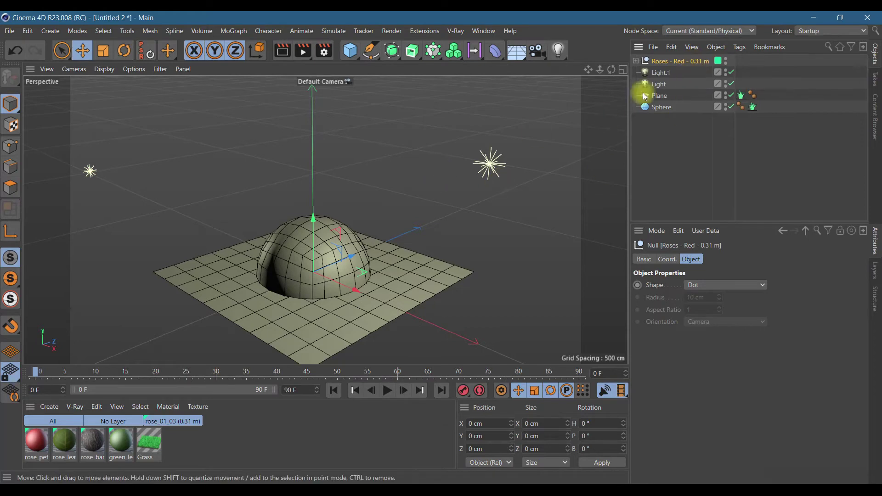
drag(314, 217, 320, 163)
scroll(311, 205, up, 3)
scroll(325, 246, up, 3)
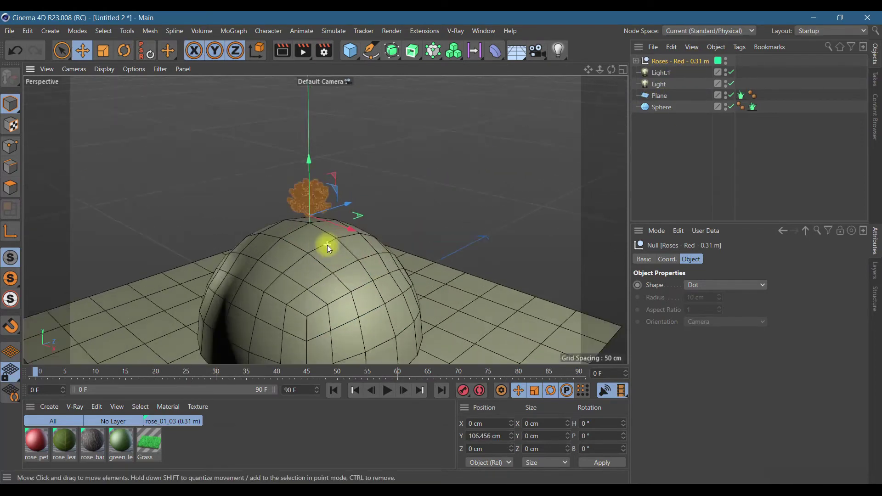
scroll(317, 207, up, 2)
click(302, 51)
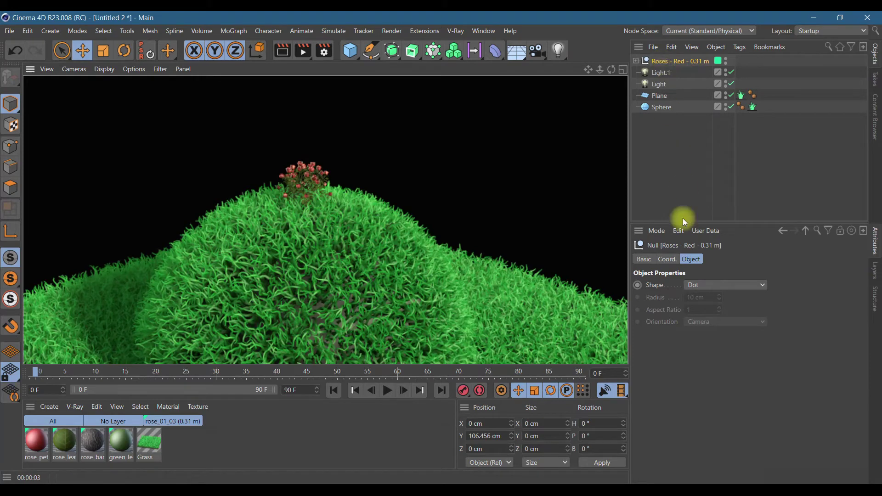
click(682, 60)
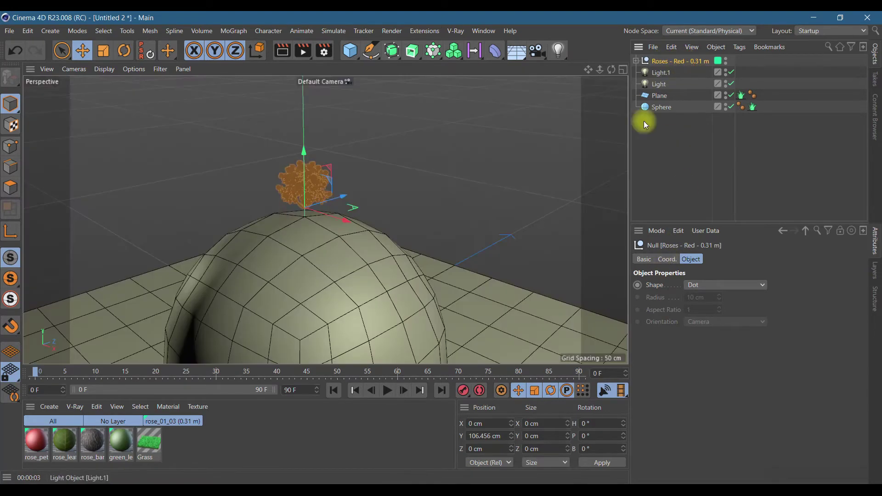
Scale the rose bush up to about 185% and render the larger roses
click(103, 51)
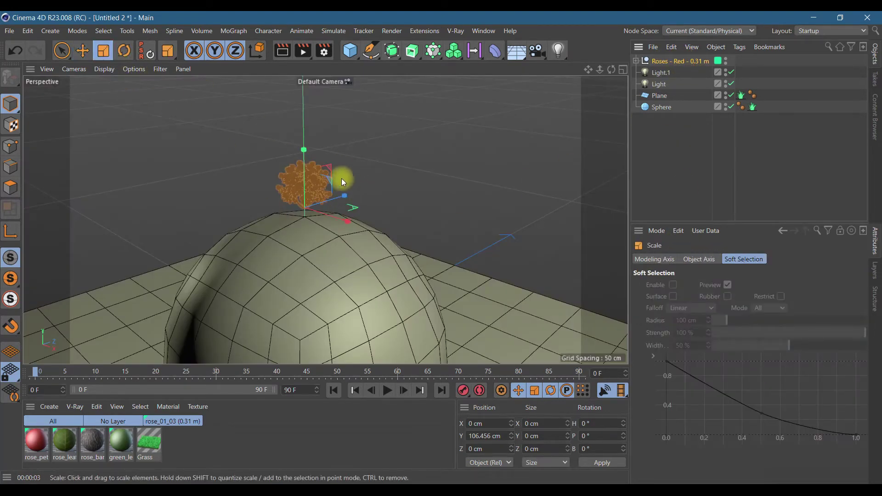
drag(346, 188, 445, 247)
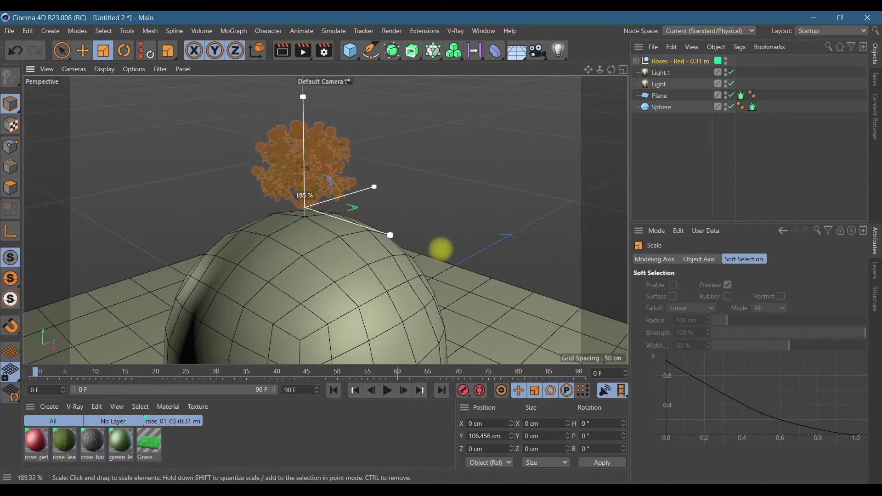
drag(445, 247, 437, 250)
click(282, 50)
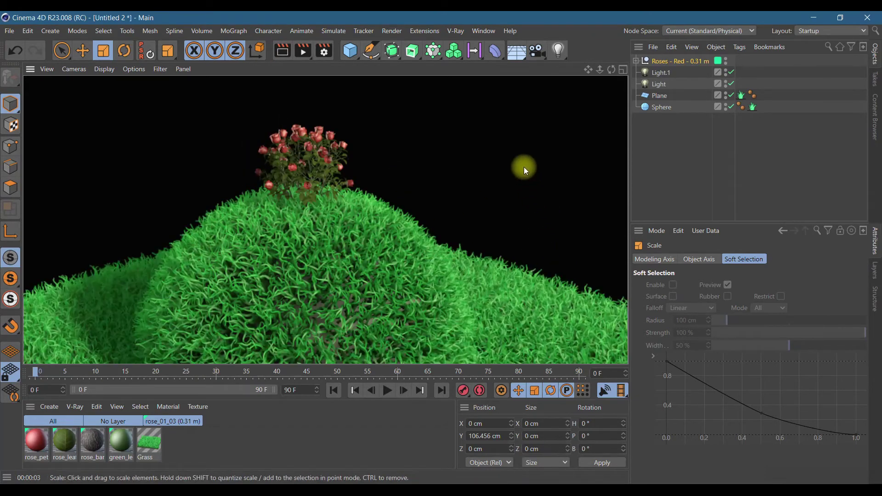
click(416, 184)
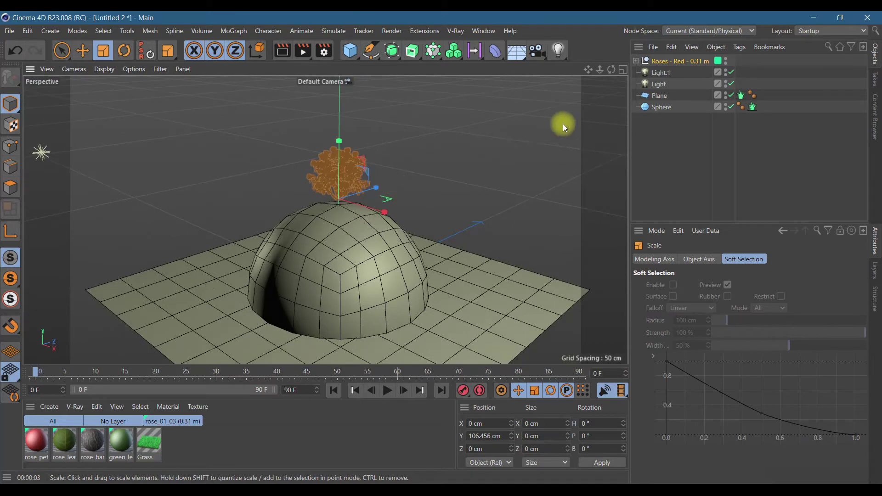
click(83, 50)
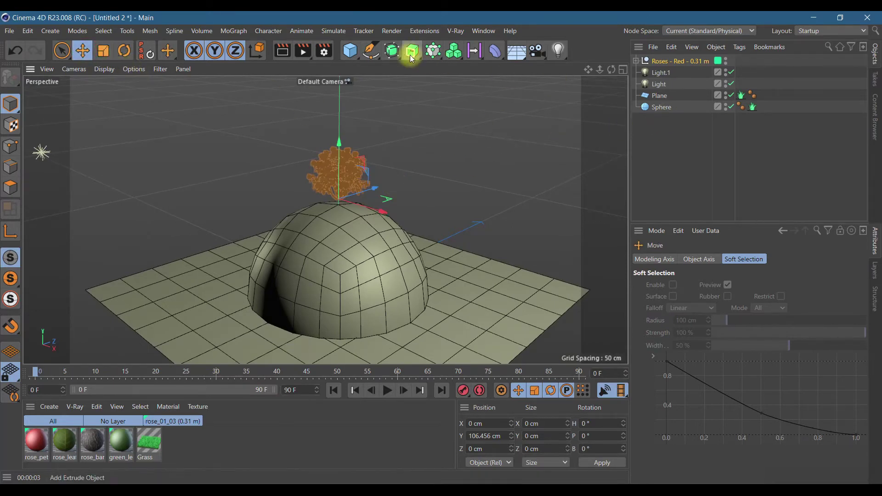
Put the rose bush in a Cloner set to Object mode on the Sphere
drag(433, 51, 456, 70)
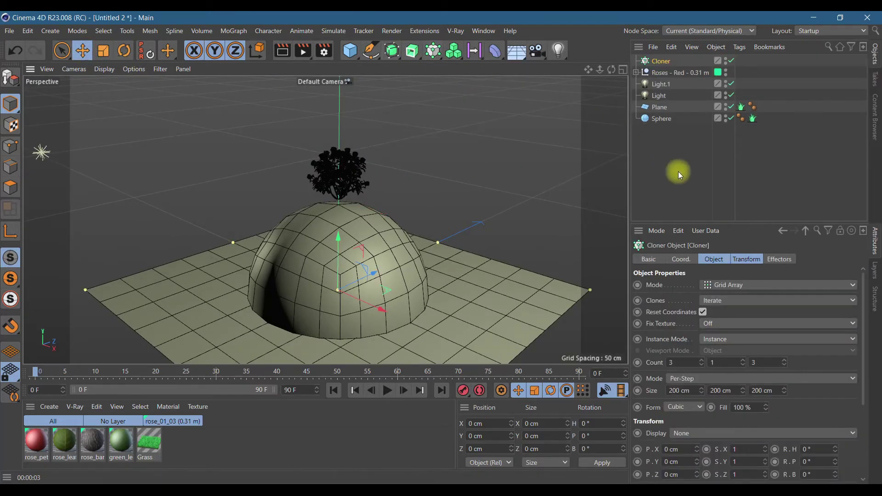
drag(670, 72, 664, 60)
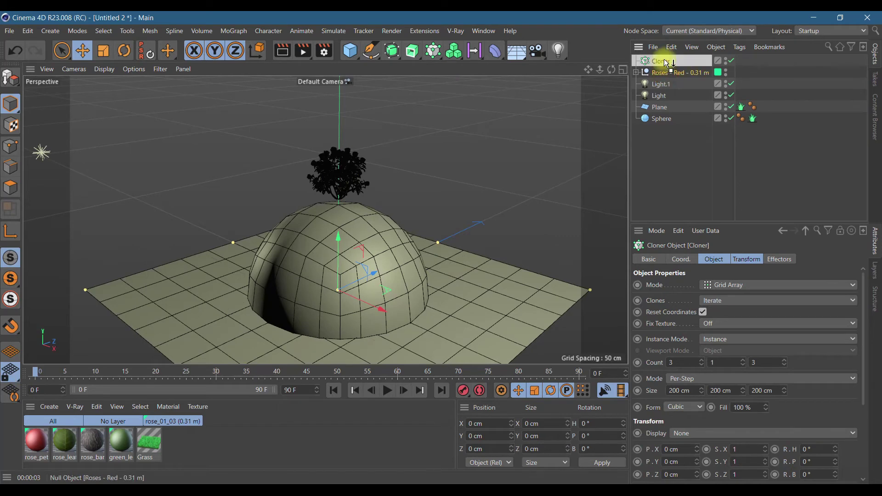
click(664, 60)
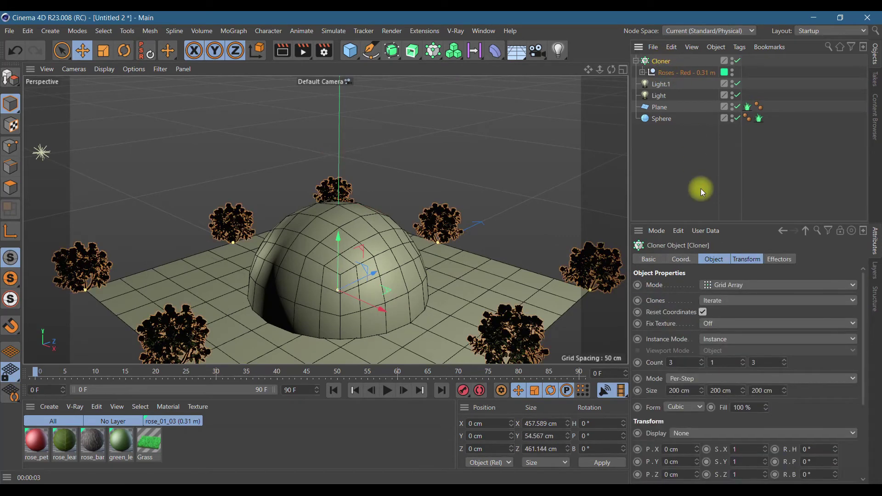
click(732, 286)
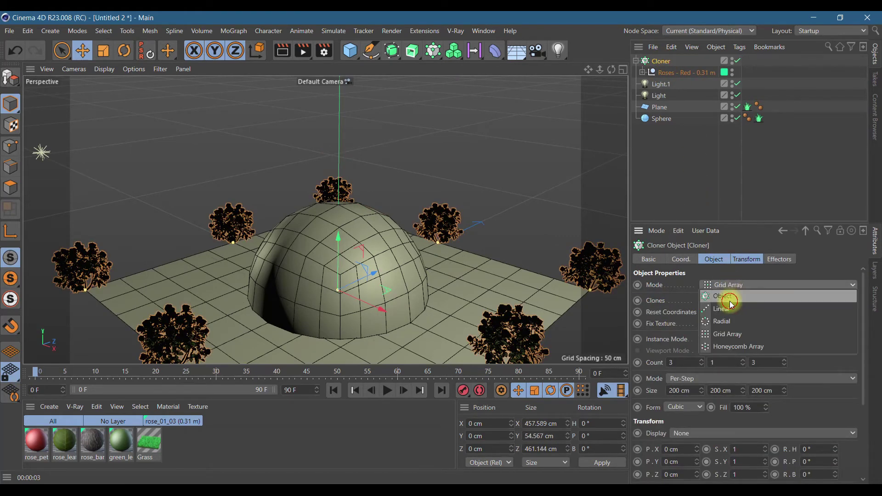
click(731, 298)
drag(657, 118, 728, 362)
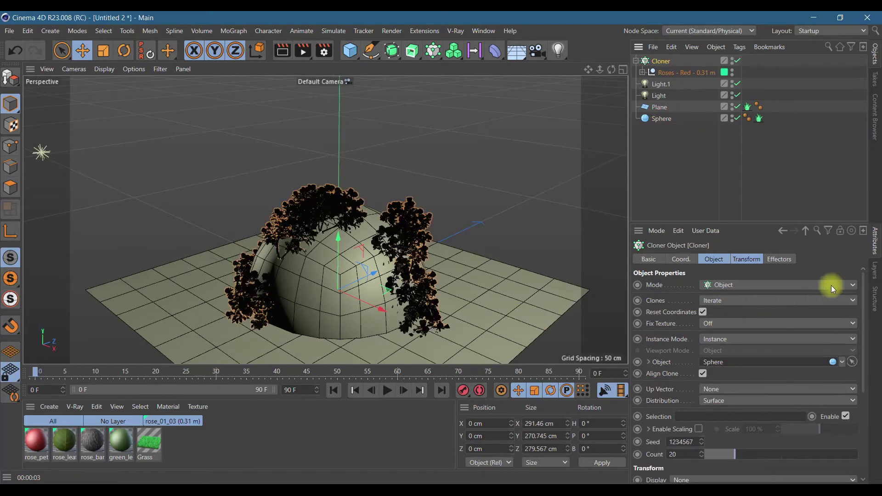
Set the clones' transform pitch rotation to -90° so the roses stand upright
click(755, 263)
click(811, 314)
text(-90)
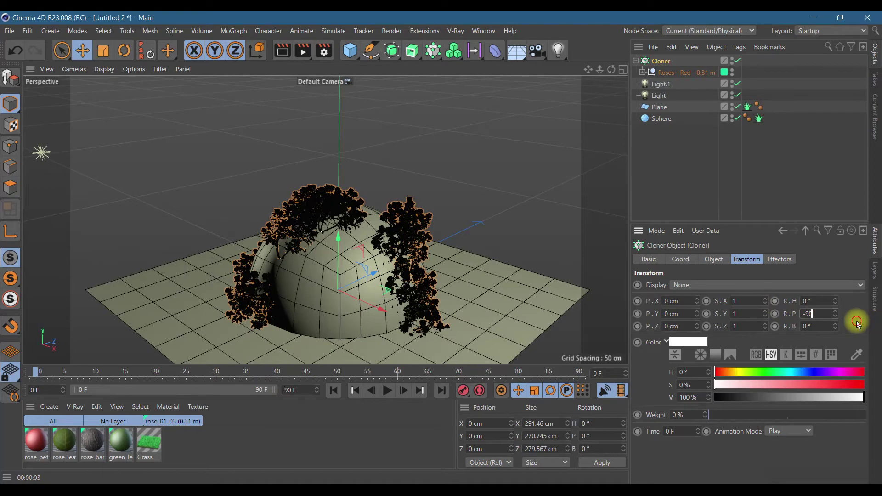
key(Return)
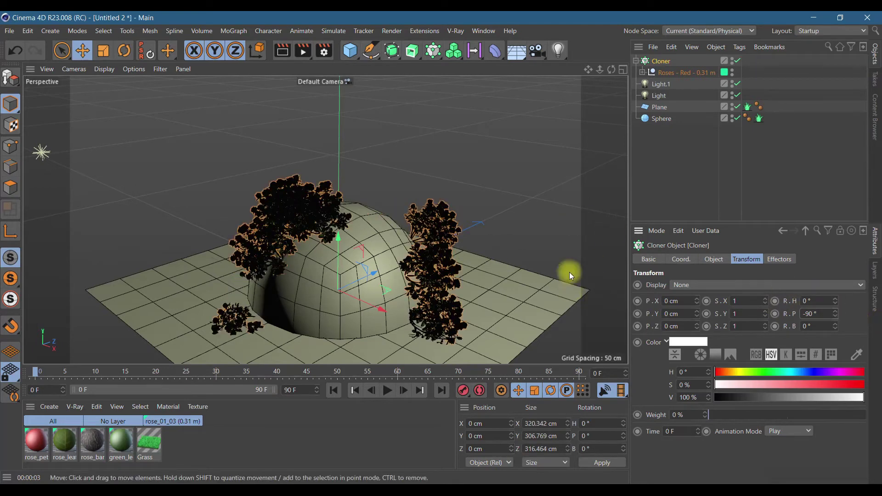
click(726, 259)
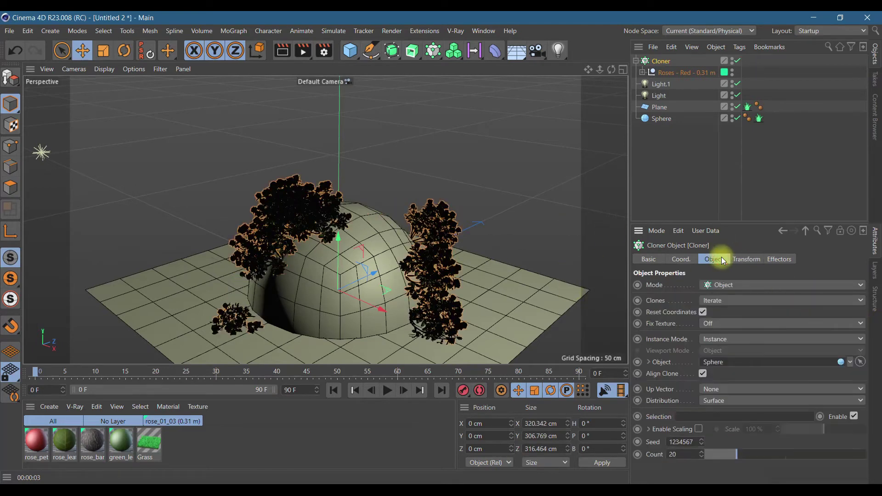
Raise the clone count to 83 rose bushes and render the rose-covered mound
click(682, 454)
text(30)
click(839, 455)
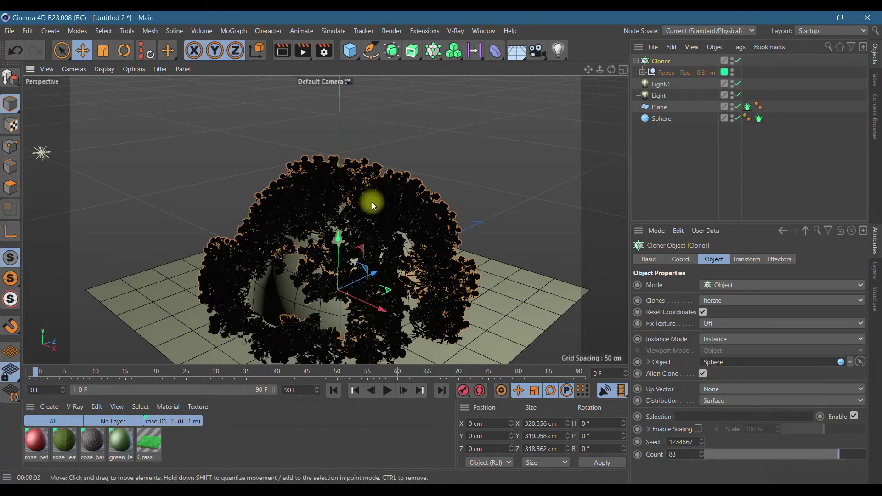
scroll(372, 202, down, 3)
scroll(317, 88, down, 2)
click(285, 52)
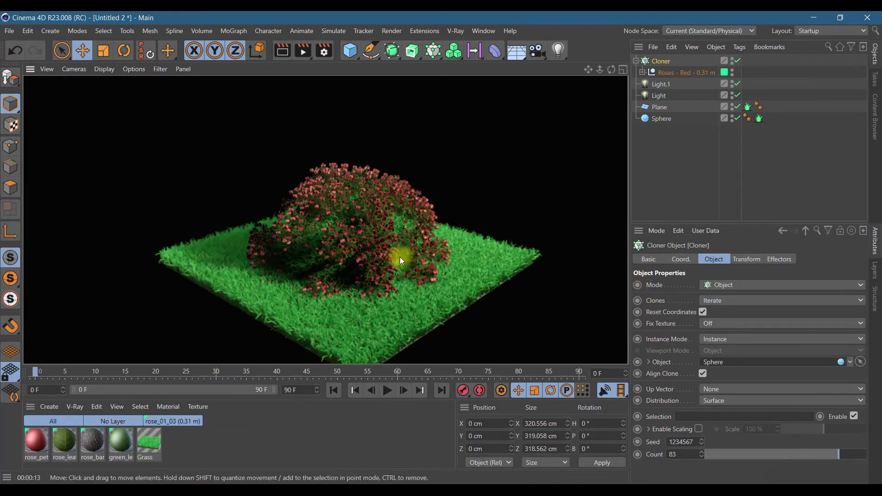
click(421, 257)
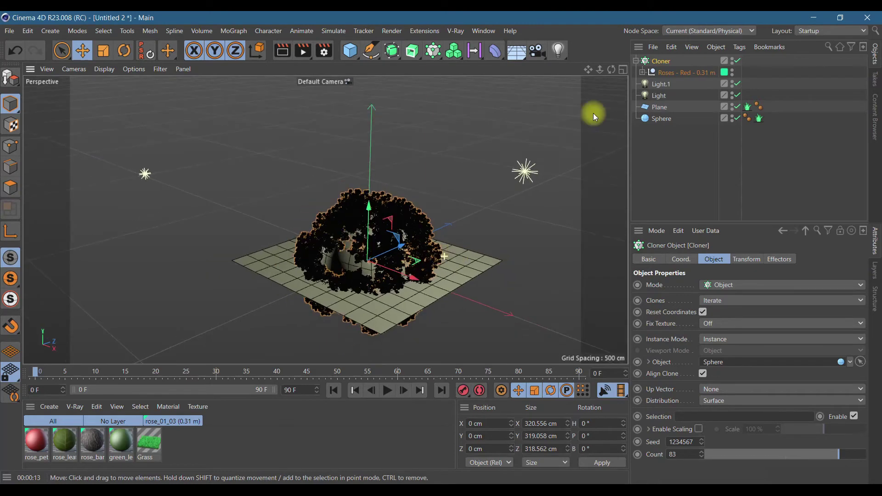
Preview-render the mound at eye level, revealing roses below the grass plane
mouse_move(437, 250)
alt+mouse_down()
mouse_move(457, 208)
mouse_move(451, 227)
alt+mouse_up()
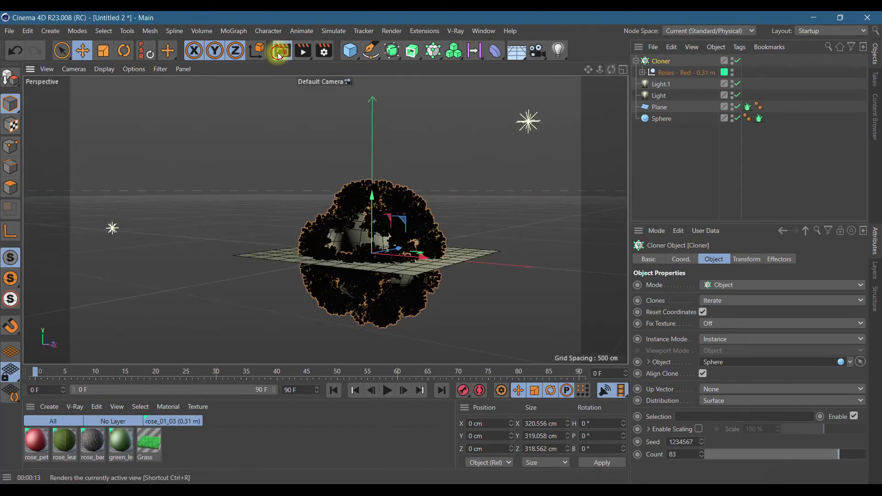
click(283, 50)
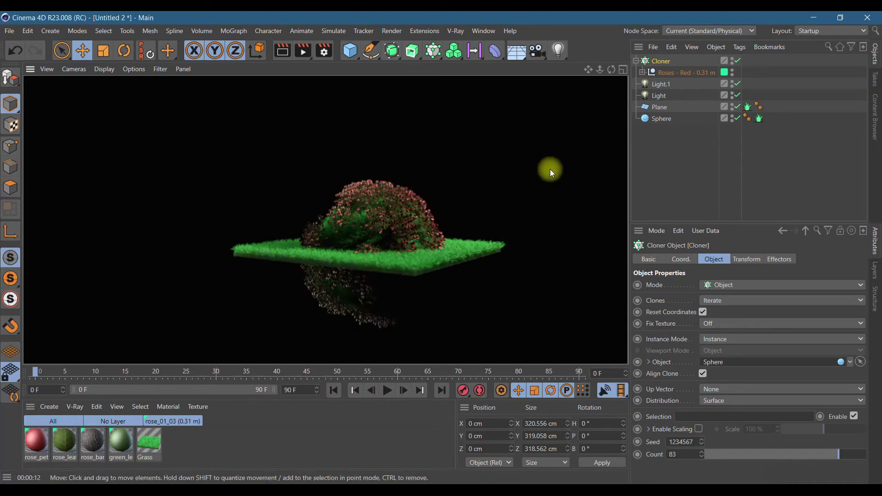
drag(612, 70, 437, 246)
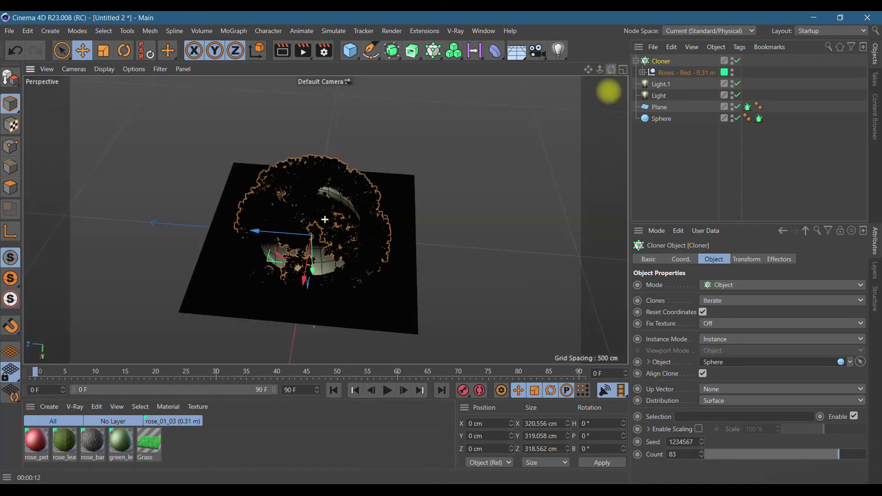
drag(611, 69, 437, 247)
drag(612, 70, 612, 69)
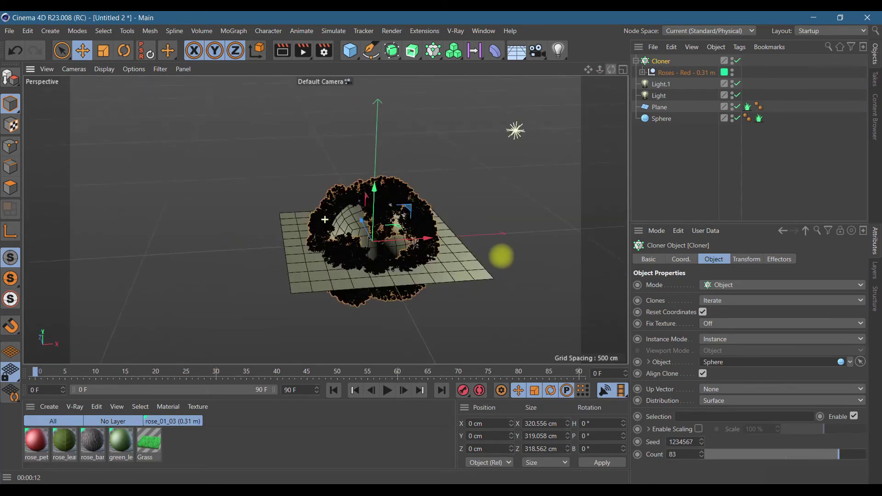
Orbit and zoom for closer low, top-down and oblique looks at the rose ring
drag(501, 257, 608, 73)
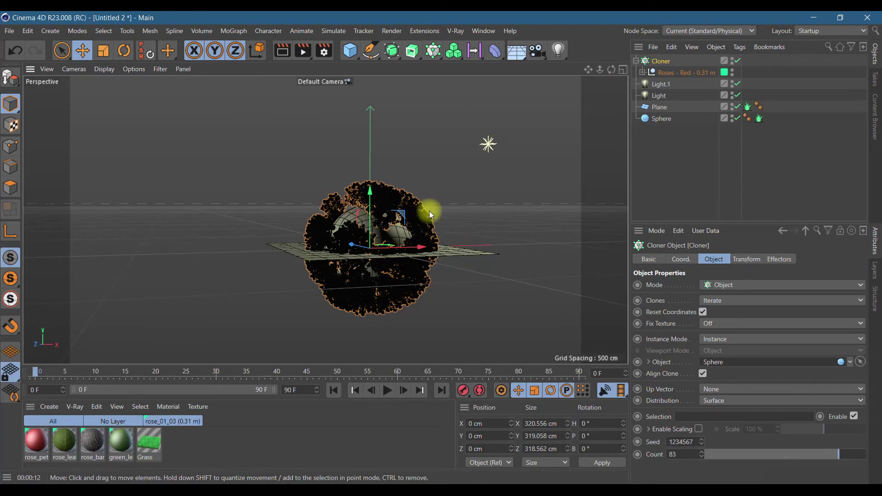
scroll(429, 211, up, 2)
scroll(418, 220, up, 1)
mouse_move(612, 71)
mouse_down()
mouse_move(579, 204)
mouse_move(570, 321)
mouse_move(570, 73)
mouse_up()
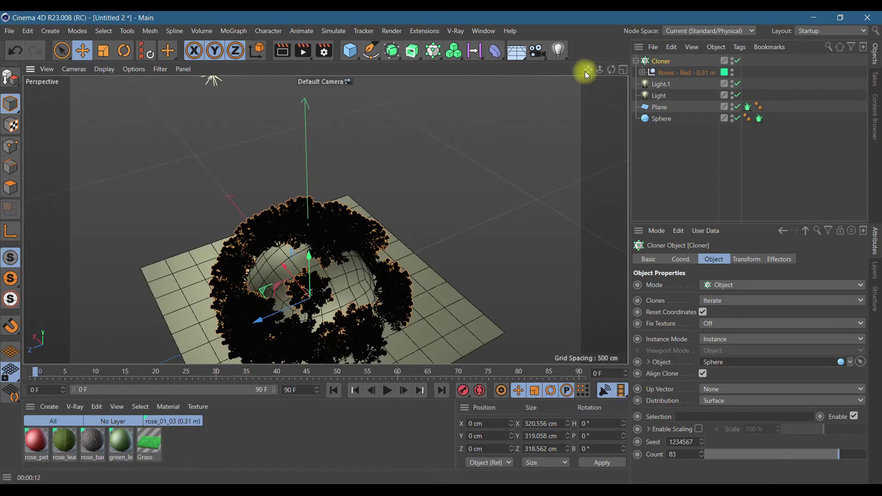
scroll(325, 220, up, 3)
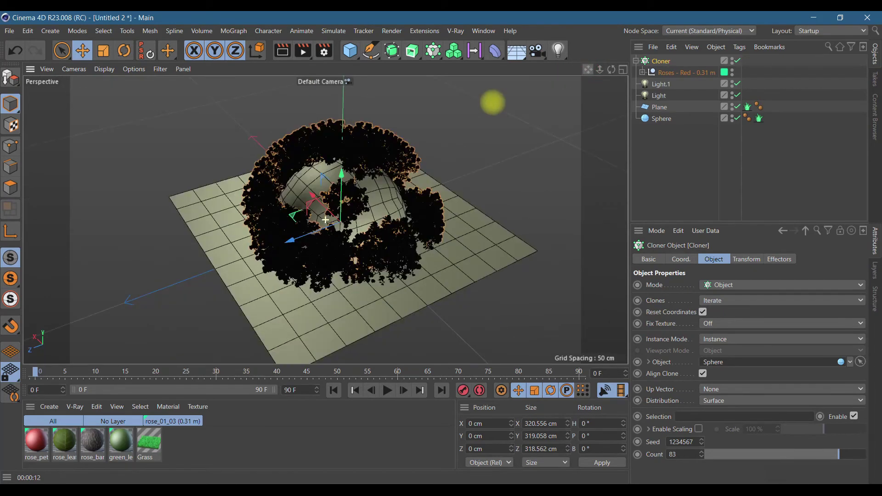
mouse_move(294, 221)
alt+mouse_down()
mouse_move(325, 221)
mouse_move(583, 70)
alt+mouse_up()
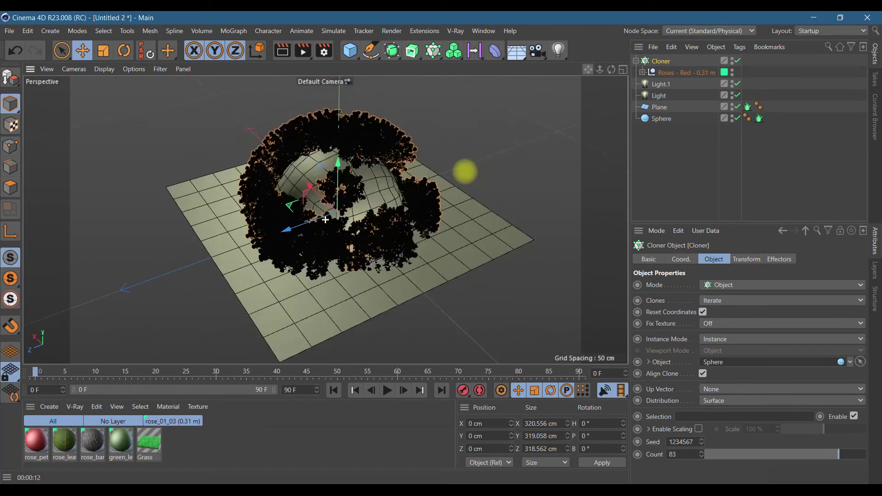
Add a Physical Sky and preview-render the mound against the pale sky
click(520, 52)
click(618, 68)
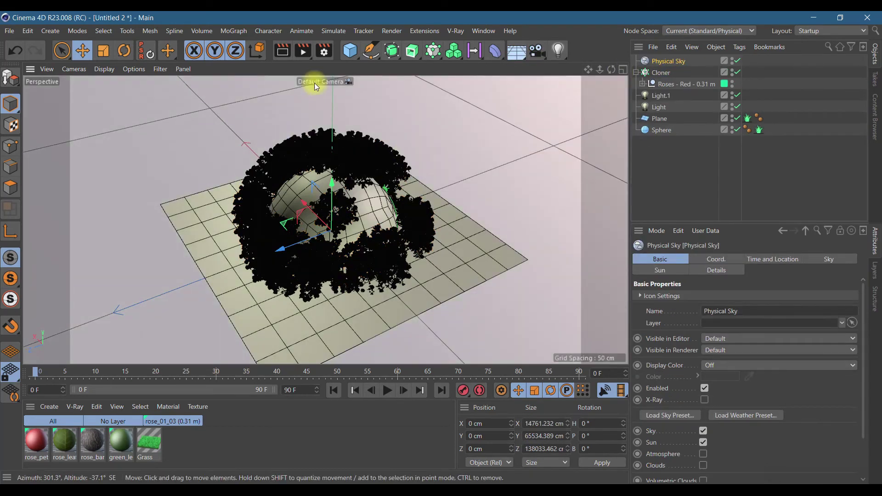
click(282, 51)
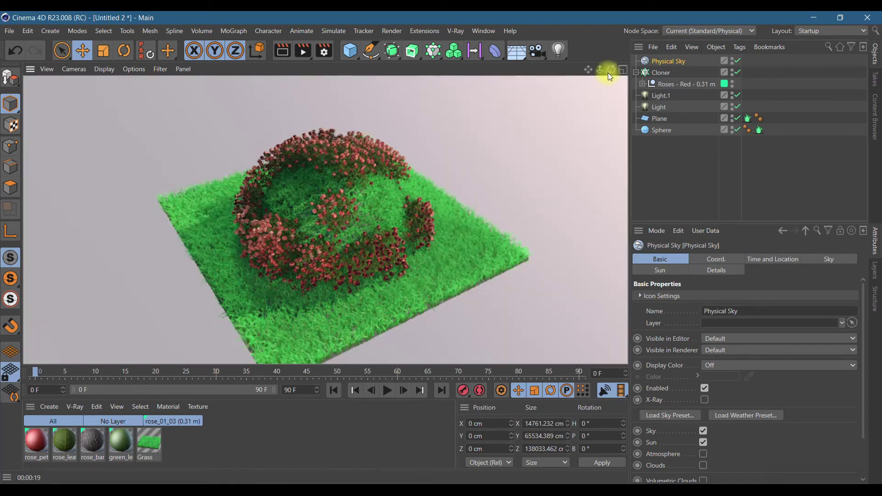
drag(609, 72, 441, 226)
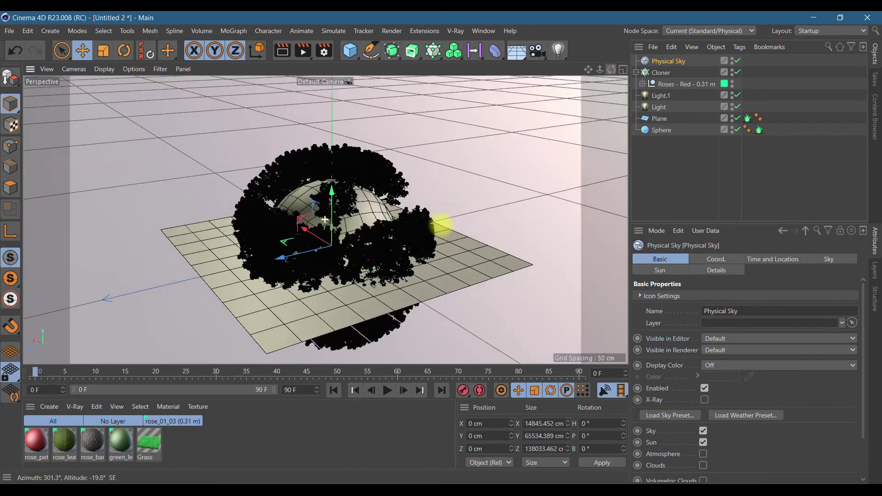
Raise the Cloner's Count from 83 to 100 and render the denser roses
click(661, 73)
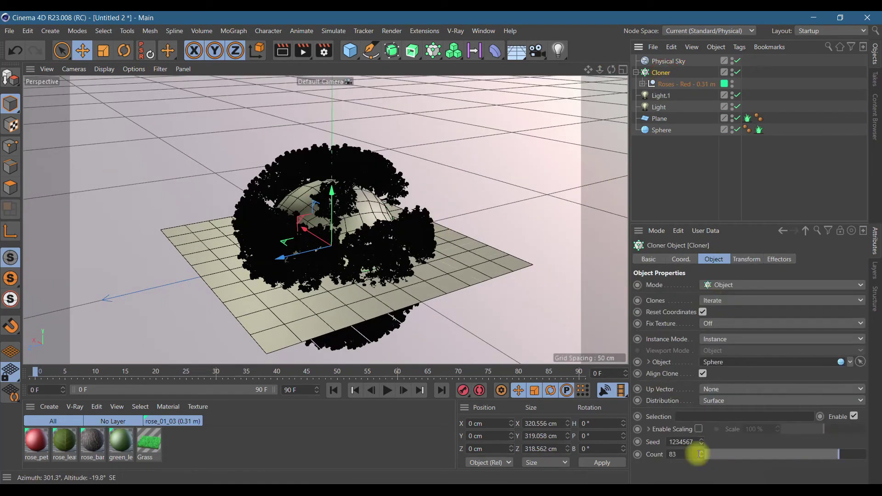
click(840, 453)
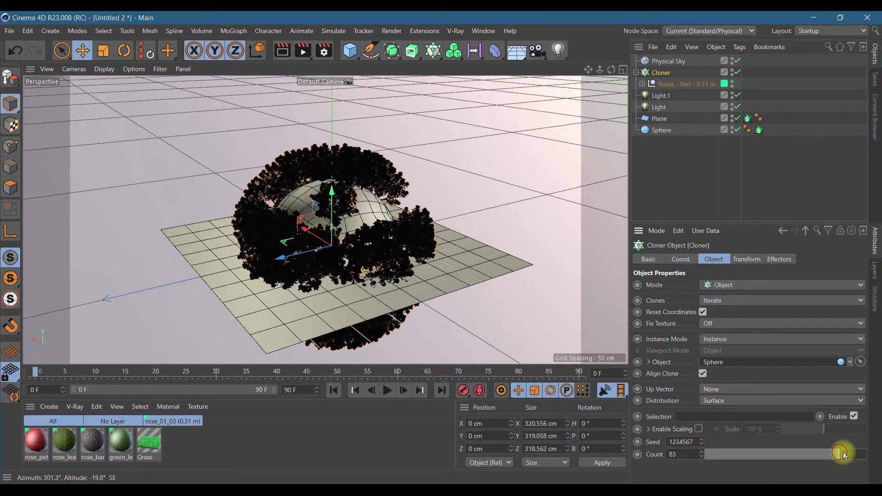
drag(877, 456, 877, 456)
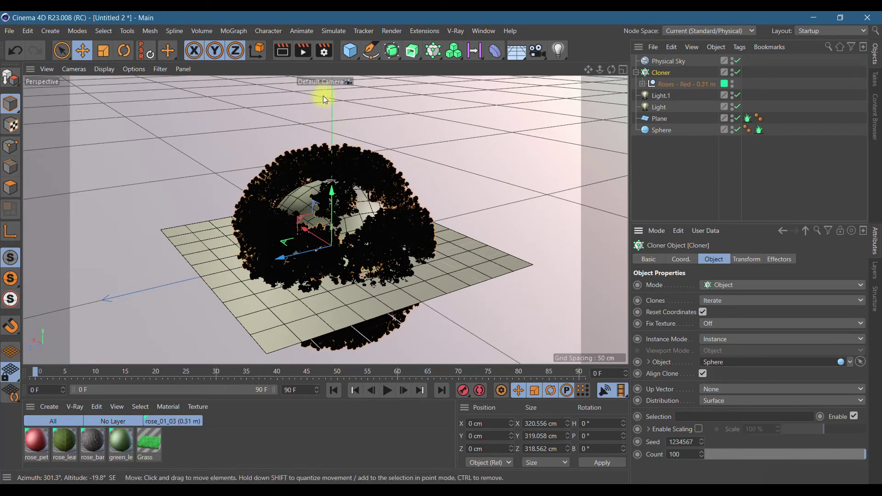
click(282, 51)
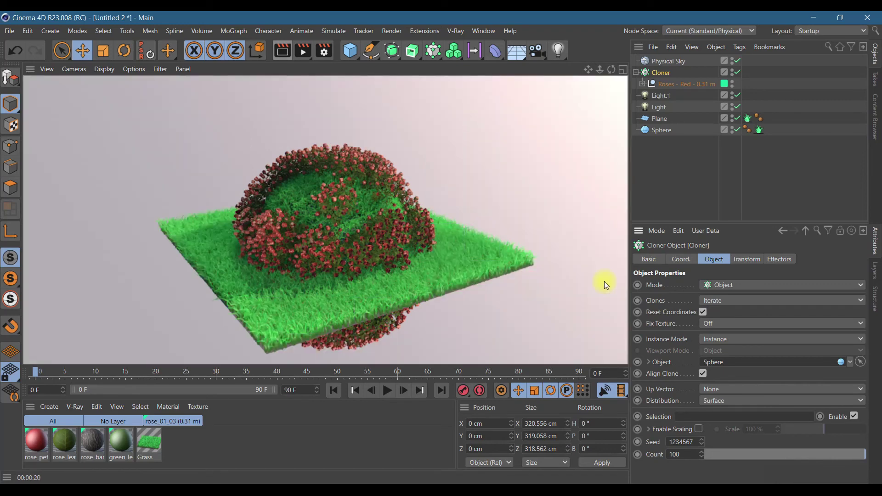
Load the Roses - Orange preset and nest it under the Cloner beside the red roses
click(875, 115)
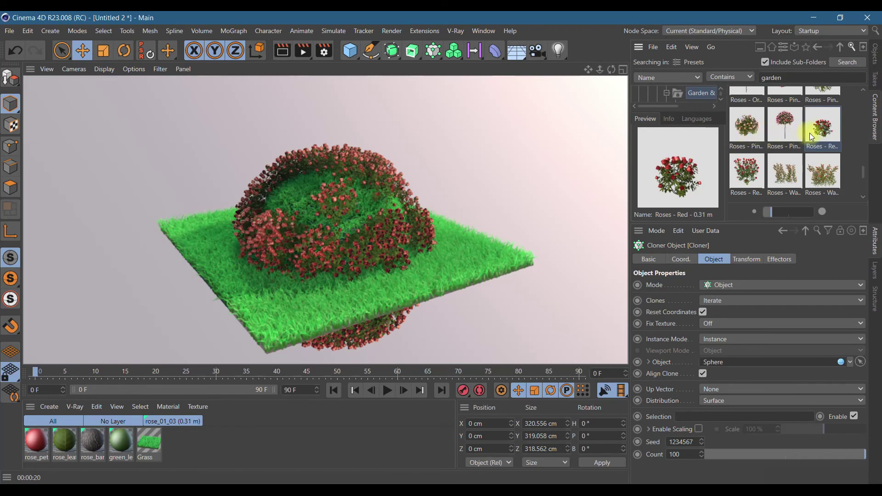
scroll(811, 136, up, 2)
double_click(745, 103)
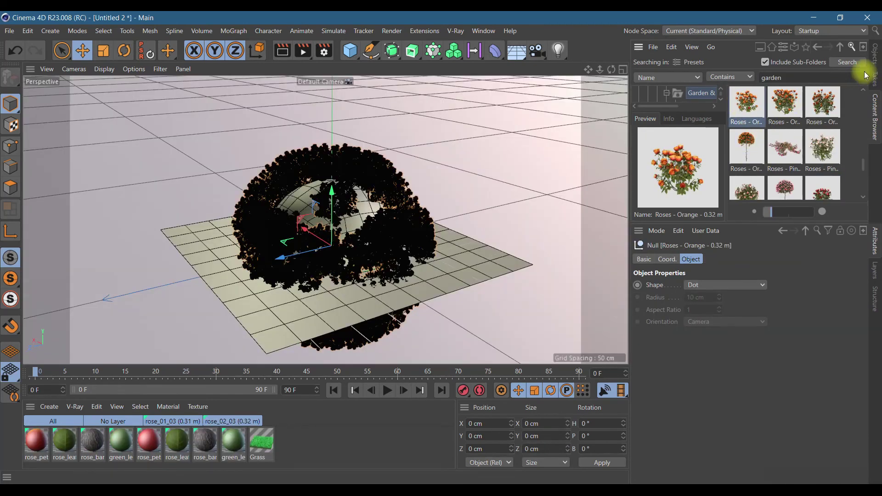
click(875, 54)
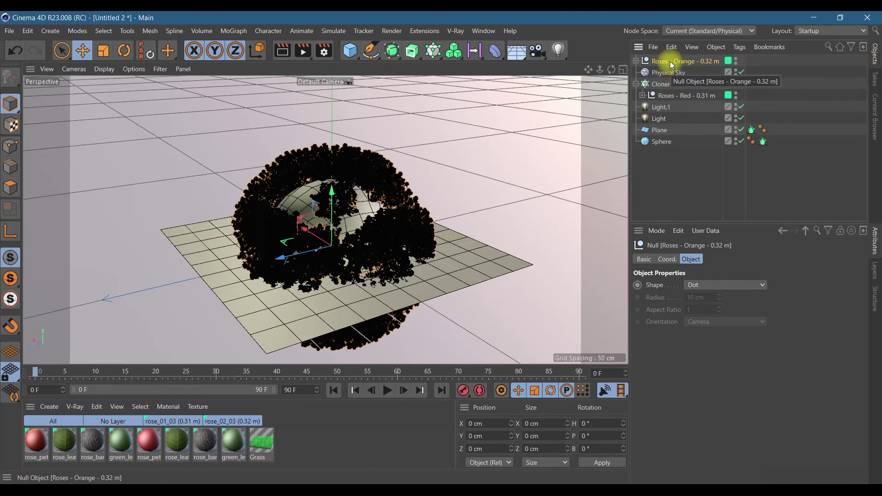
drag(672, 64, 665, 88)
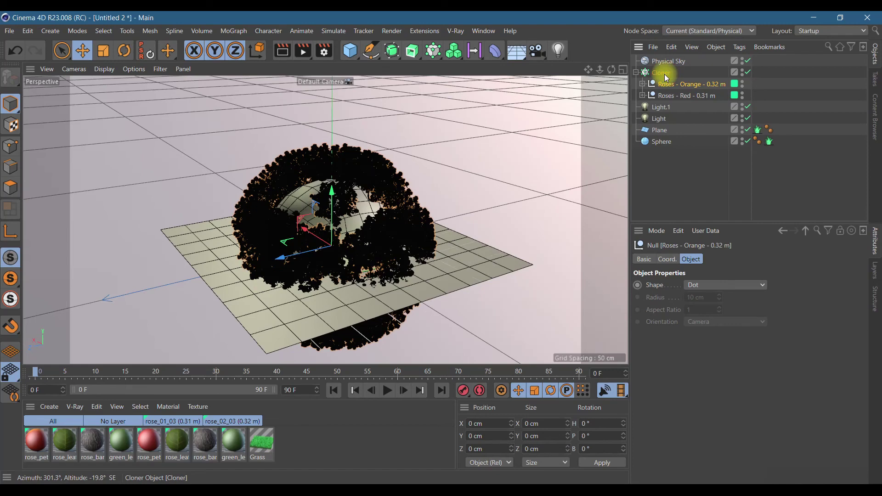
click(662, 72)
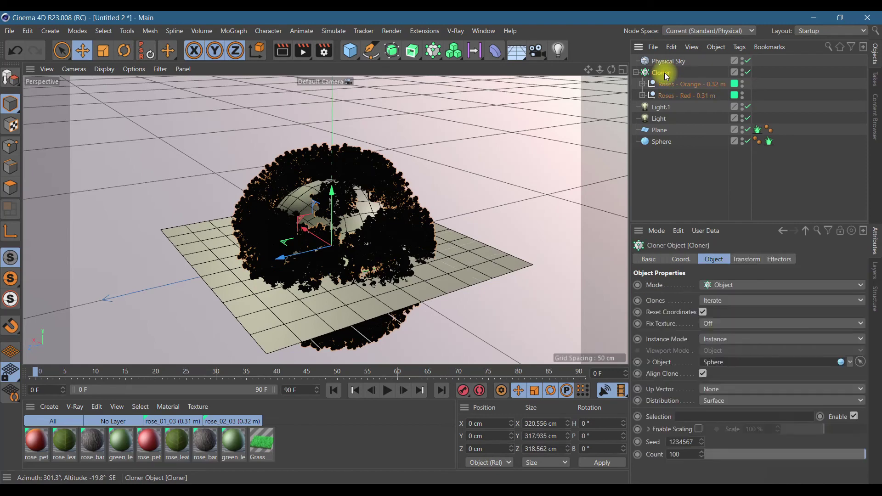
Set the Cloner's Clones mode to Blend and render the mixed red-orange roses
click(733, 299)
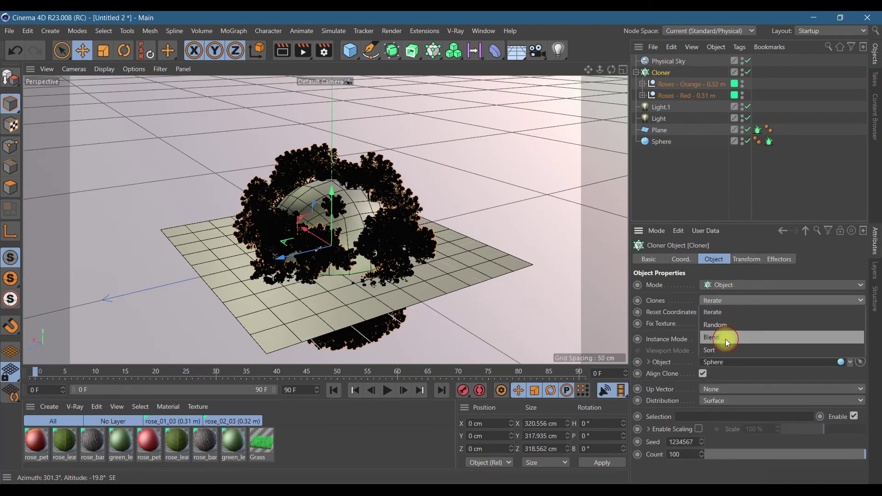
drag(726, 339, 546, 236)
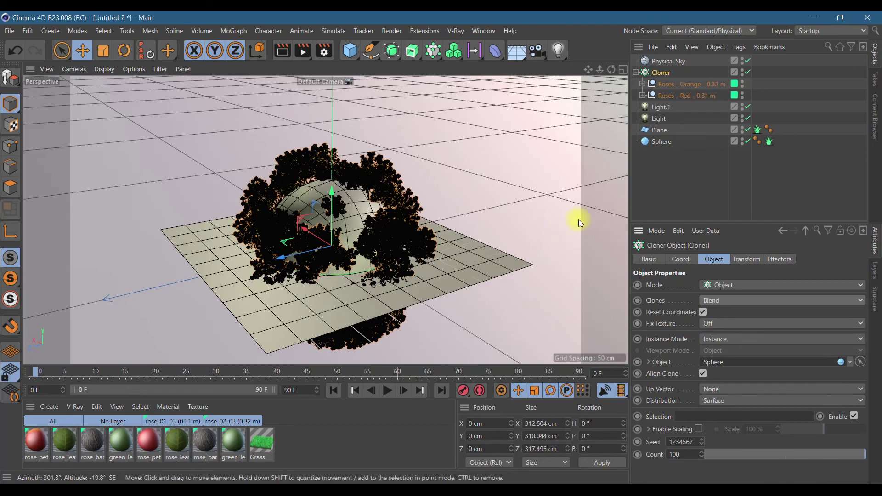
click(282, 51)
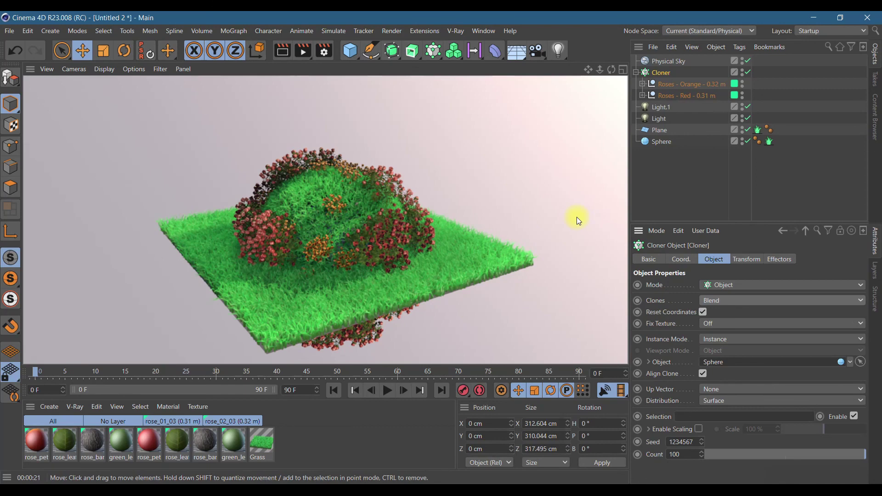
Turn off the grass Plane's render visibility and render the sphere alone
click(747, 129)
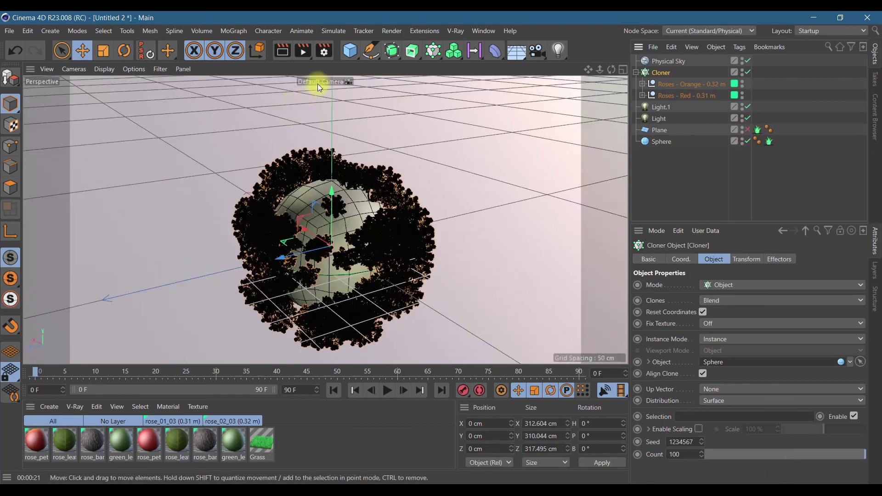
click(282, 50)
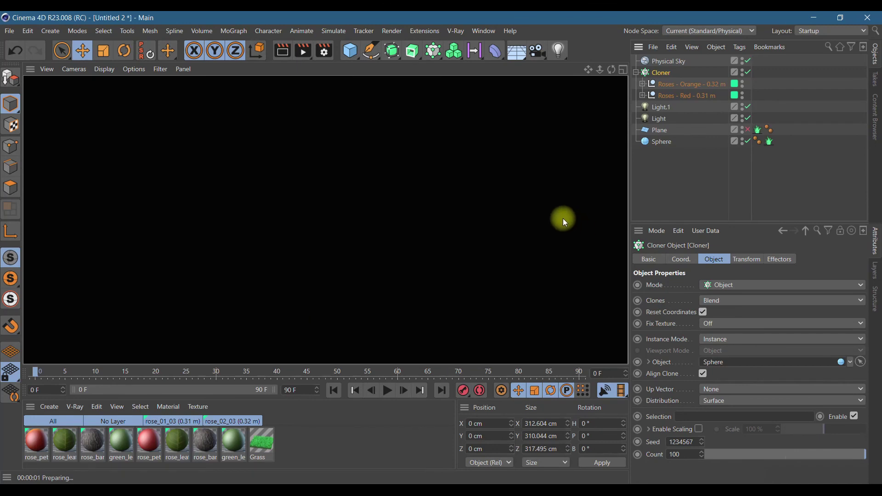